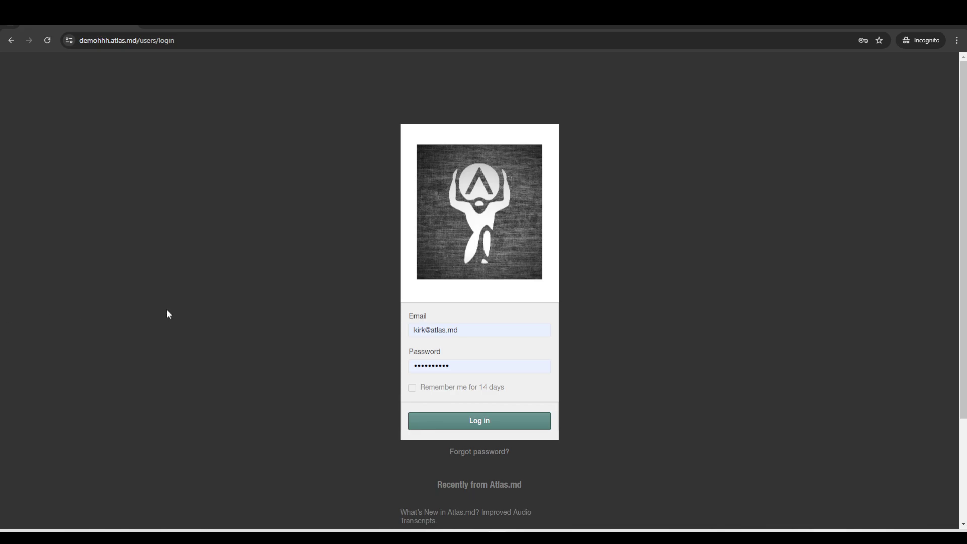
Log in to the demo clinic account with the prefilled email and password.
click(446, 424)
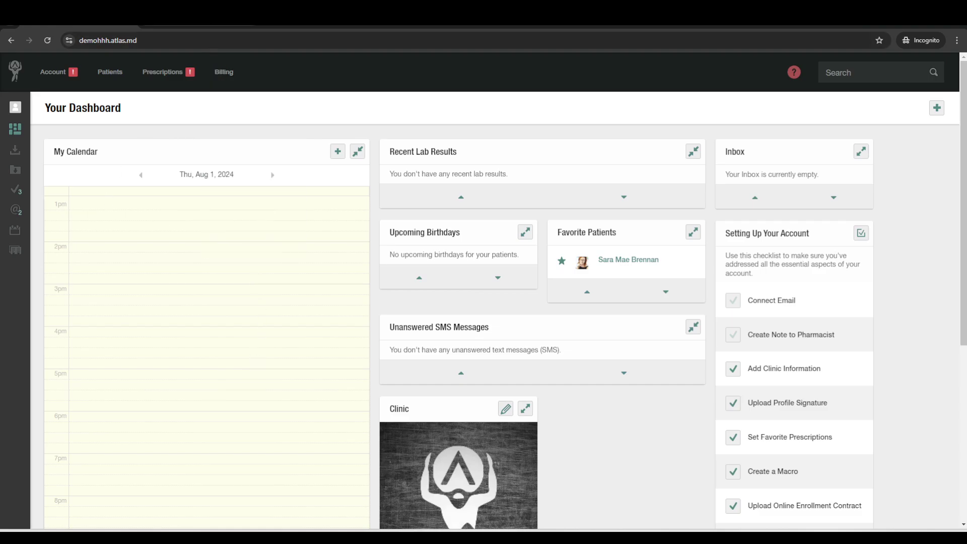
click(199, 21)
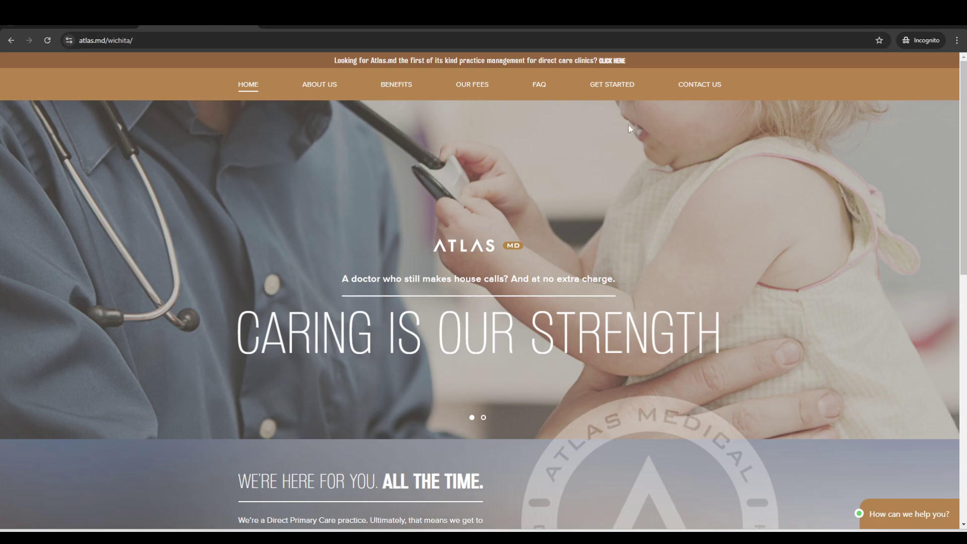
click(613, 84)
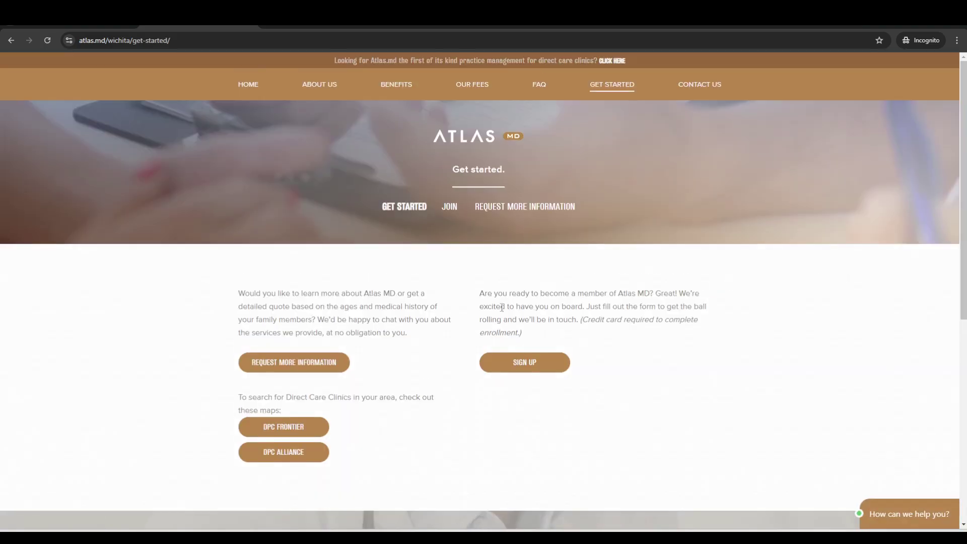
click(521, 372)
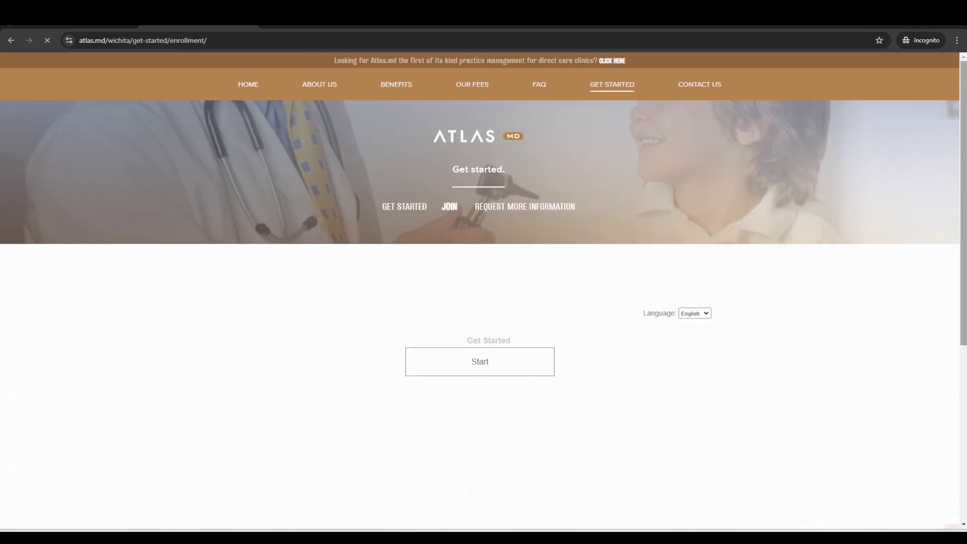
click(375, 327)
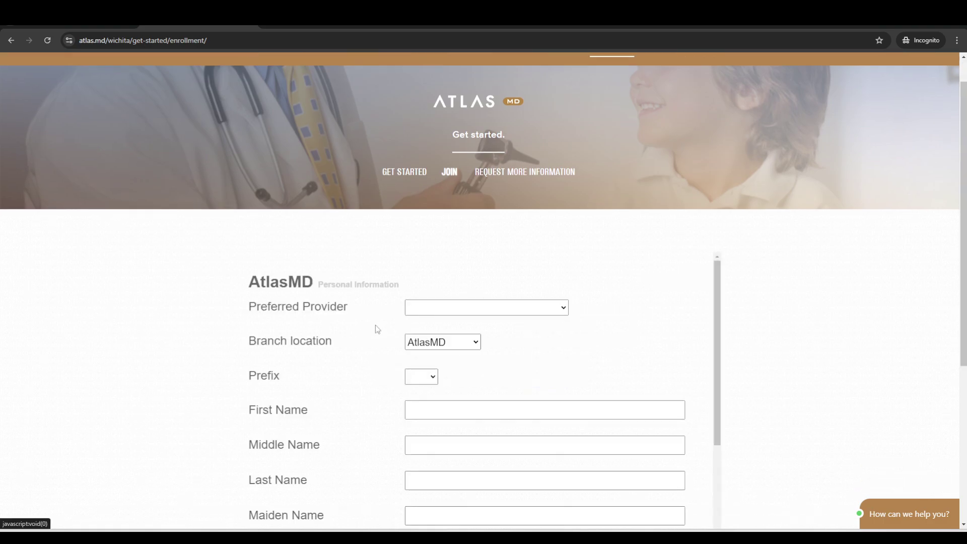
scroll(742, 266, down, 1)
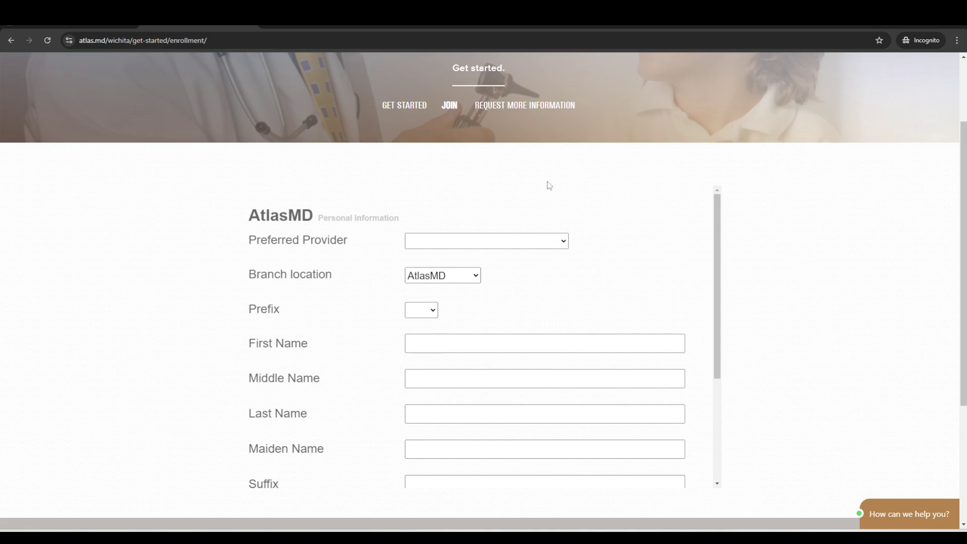
click(73, 25)
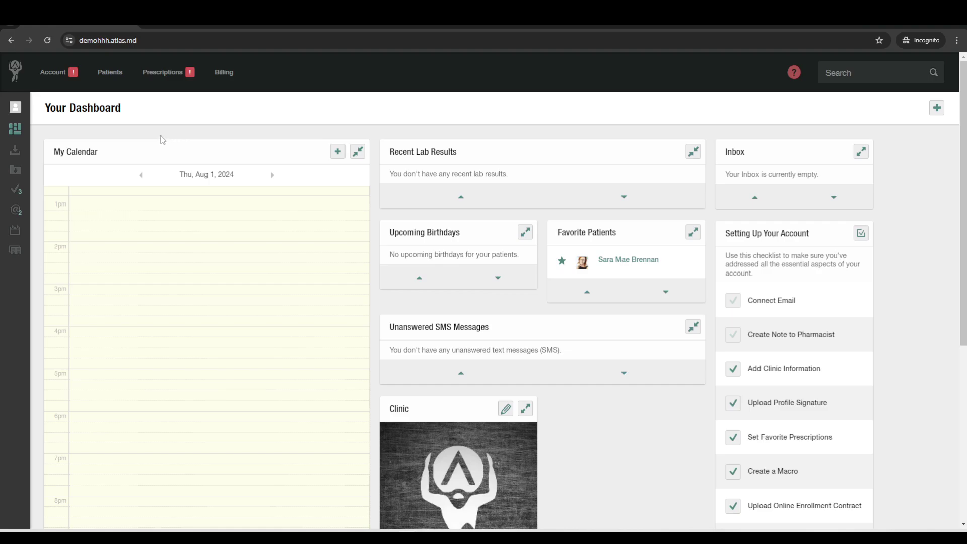
Open the 49-year-old male patient's chart and view his profile's Contact Details.
click(118, 101)
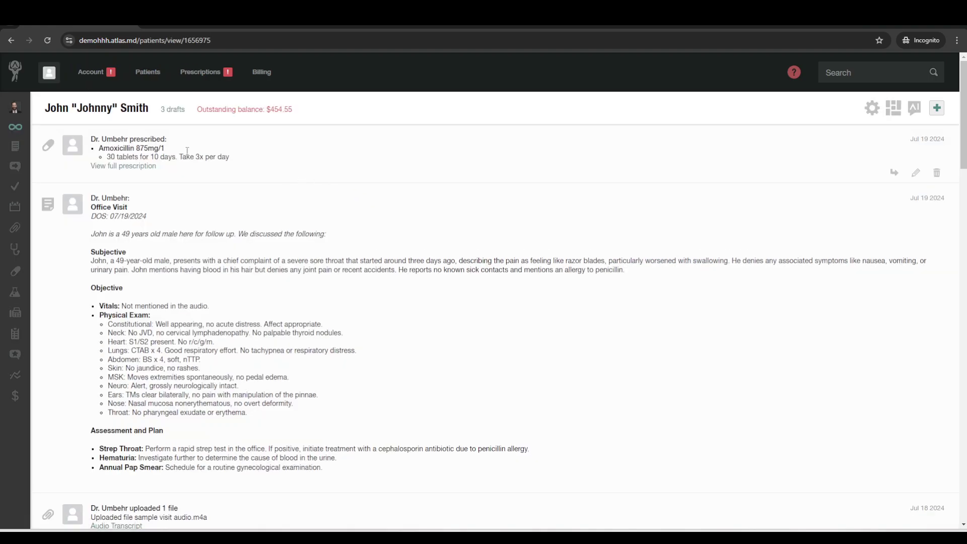
click(15, 107)
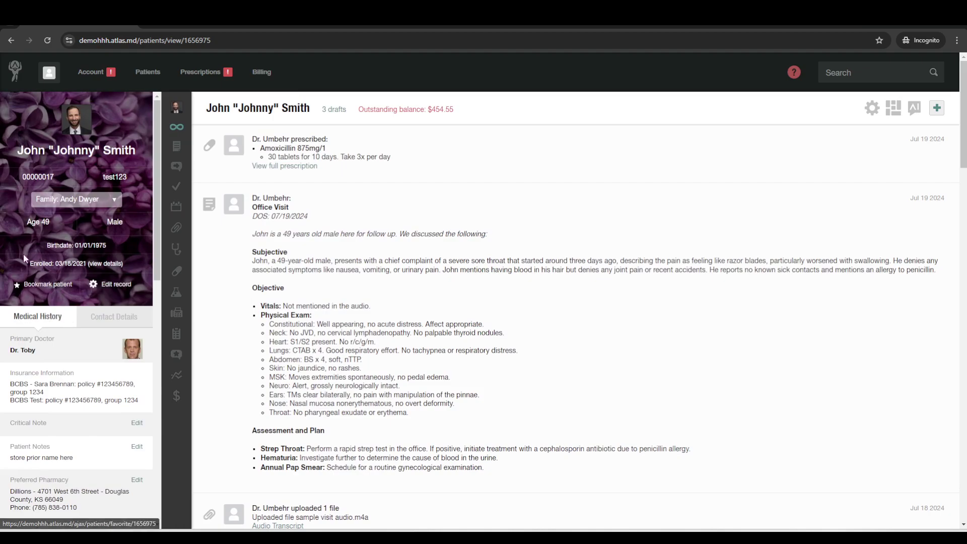
drag(157, 275, 157, 100)
click(113, 286)
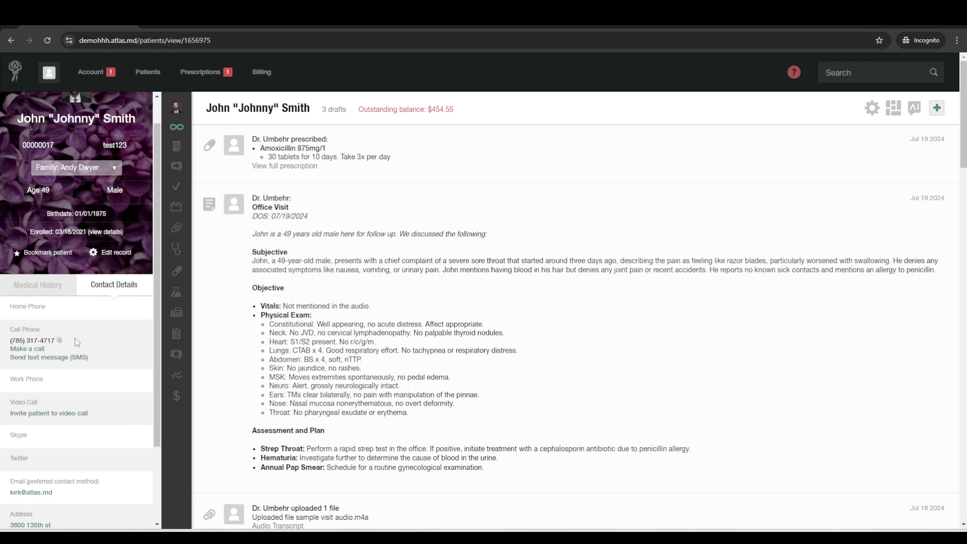
drag(156, 370, 162, 325)
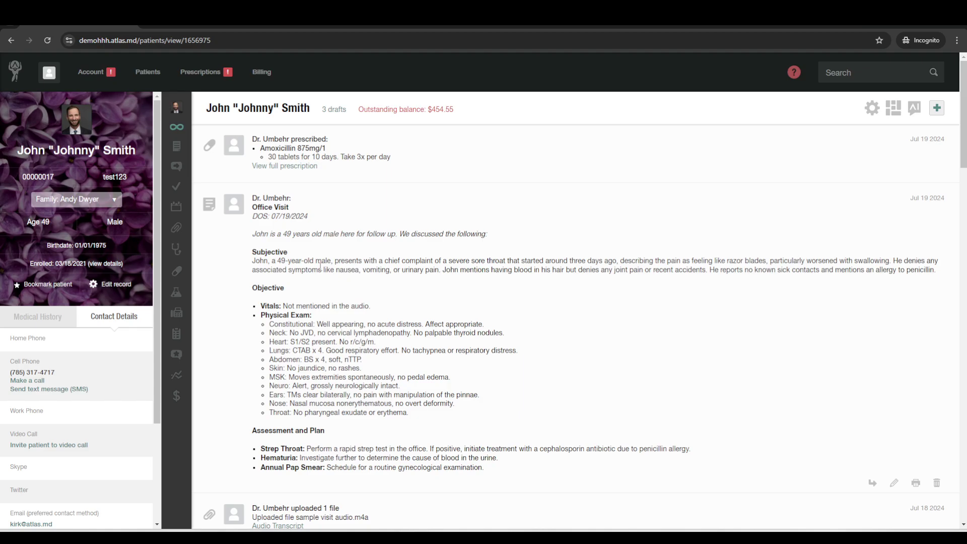
click(49, 72)
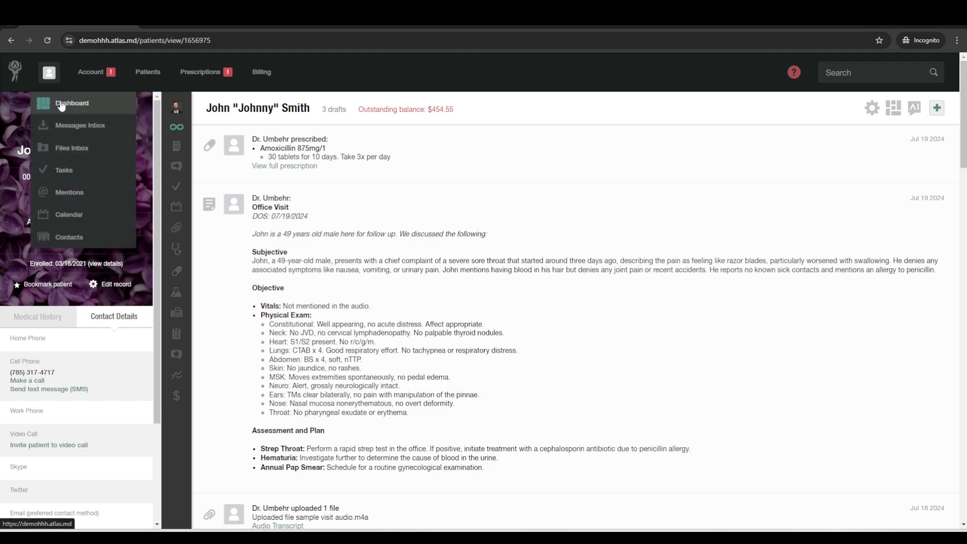
Return to the dashboard and show the doctor's User Details panel.
click(61, 104)
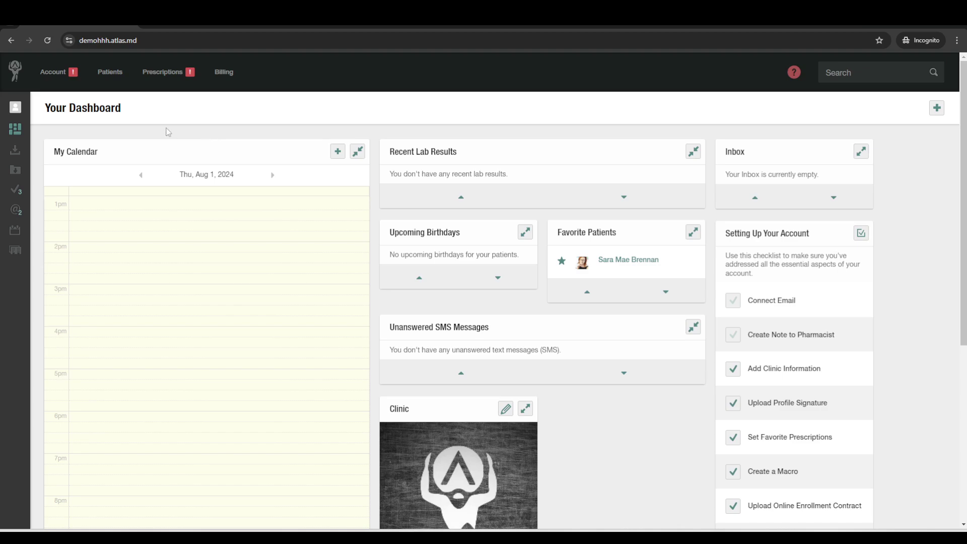
click(15, 108)
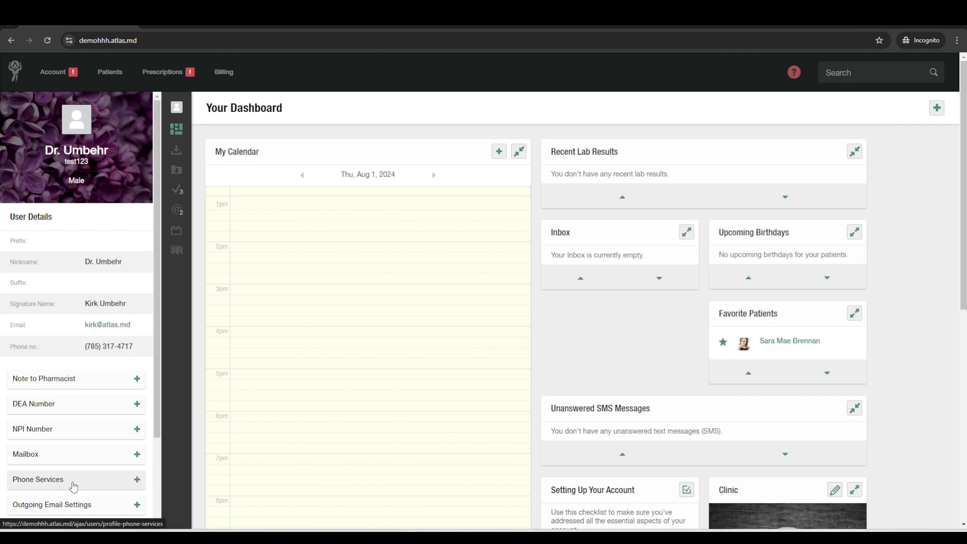
Save Phone Services with text messages forwarded as Push Notification (Atlas.md Mobile).
click(74, 485)
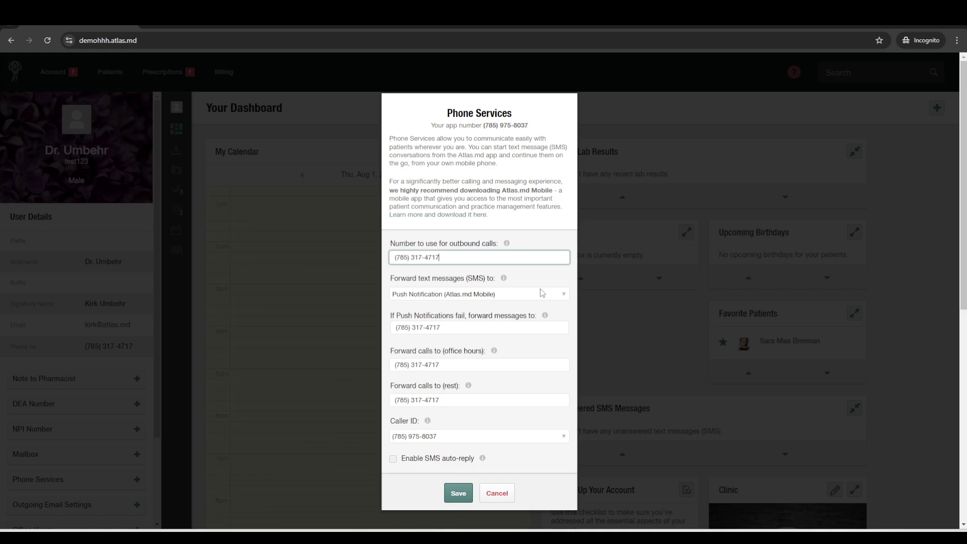
click(542, 293)
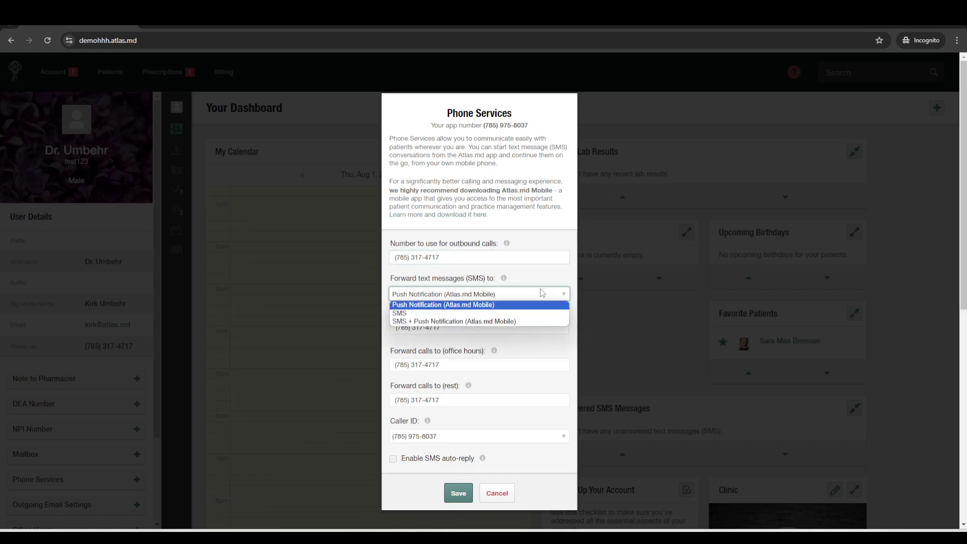
click(441, 314)
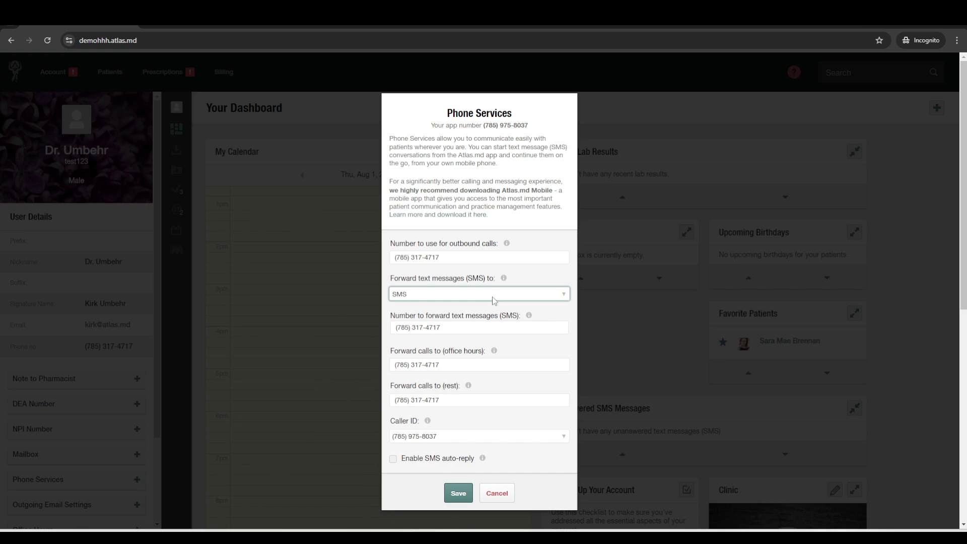
click(494, 297)
click(496, 304)
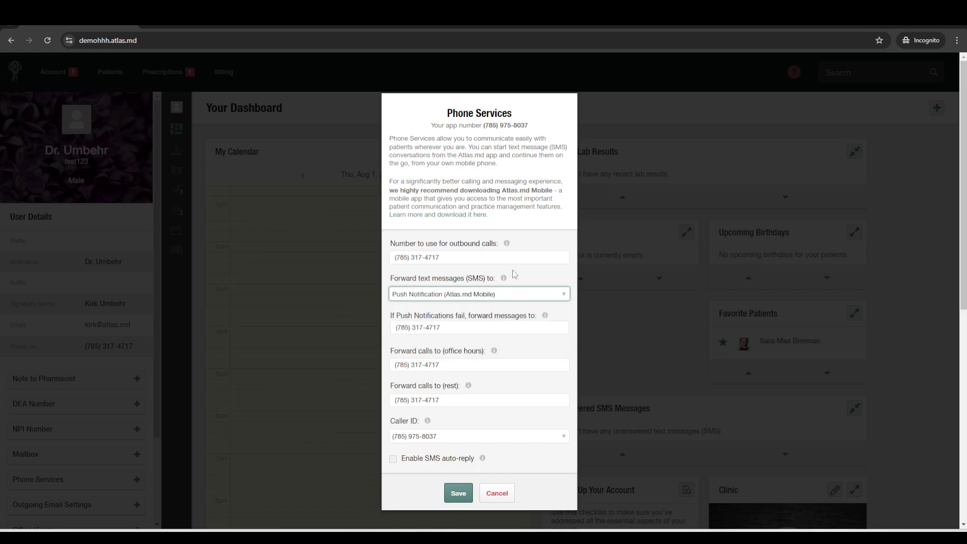
click(467, 496)
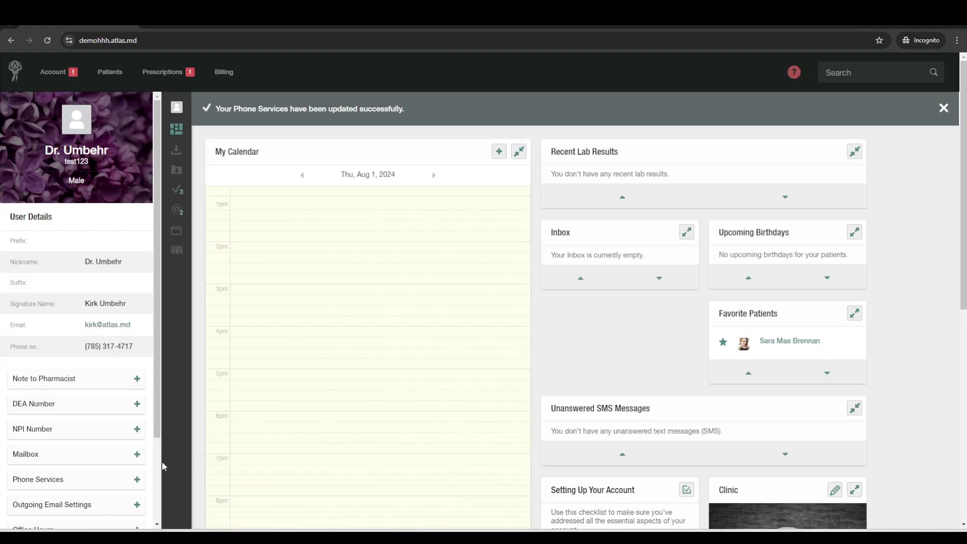
click(74, 459)
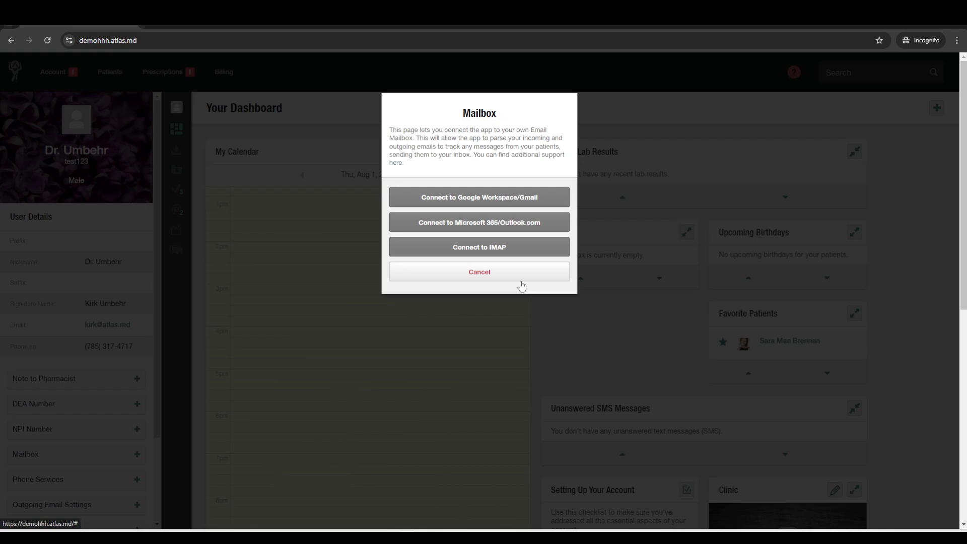
click(519, 278)
mouse_move(110, 75)
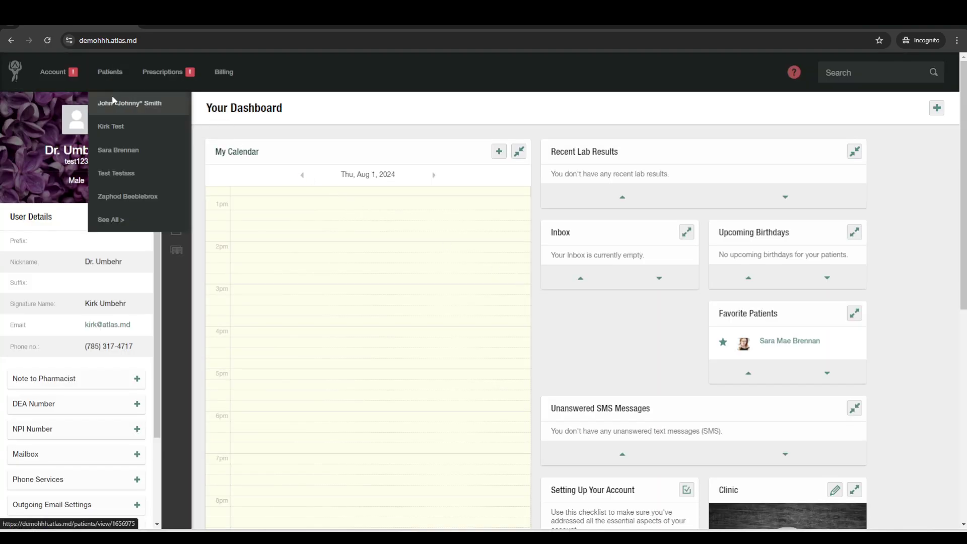
Open the male patient's family billing, then view the age-based pricing tiers.
click(112, 100)
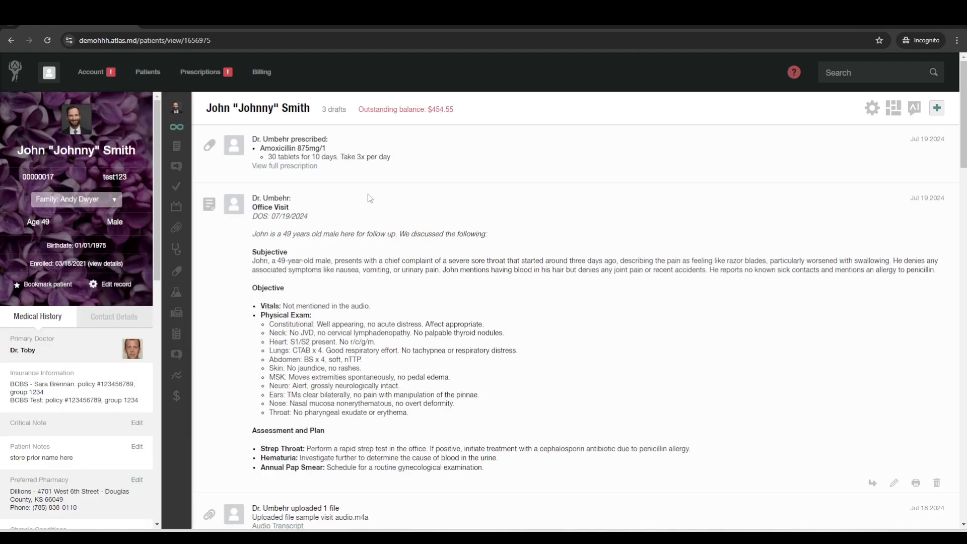
click(176, 396)
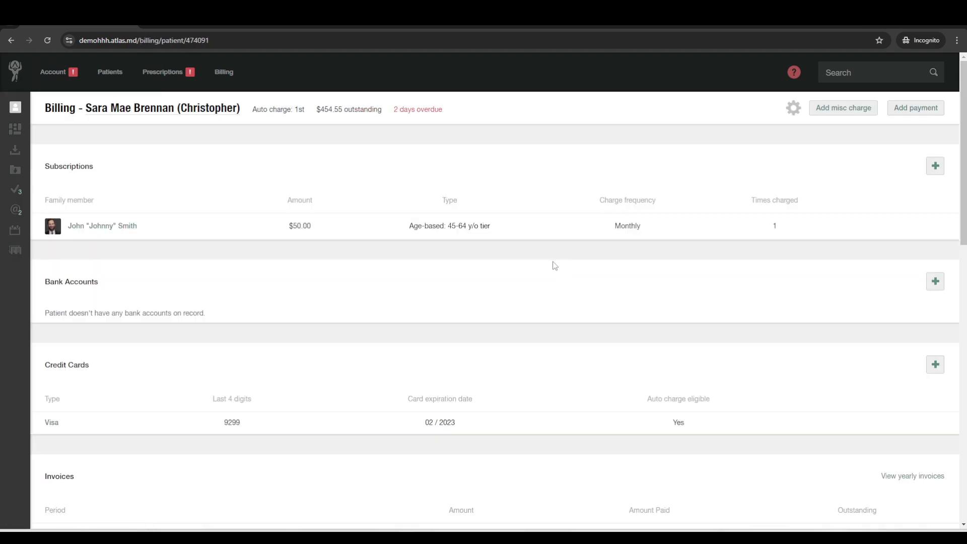
click(53, 72)
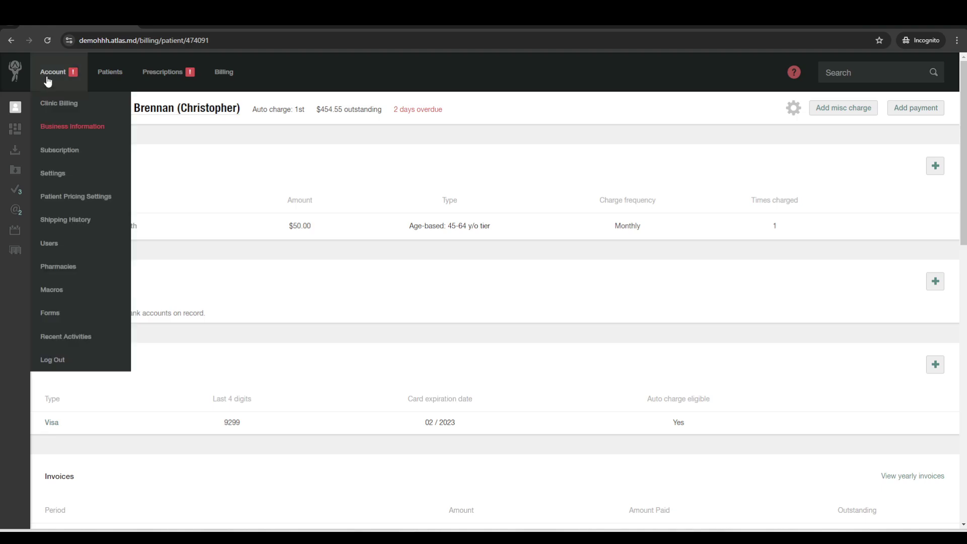
click(80, 203)
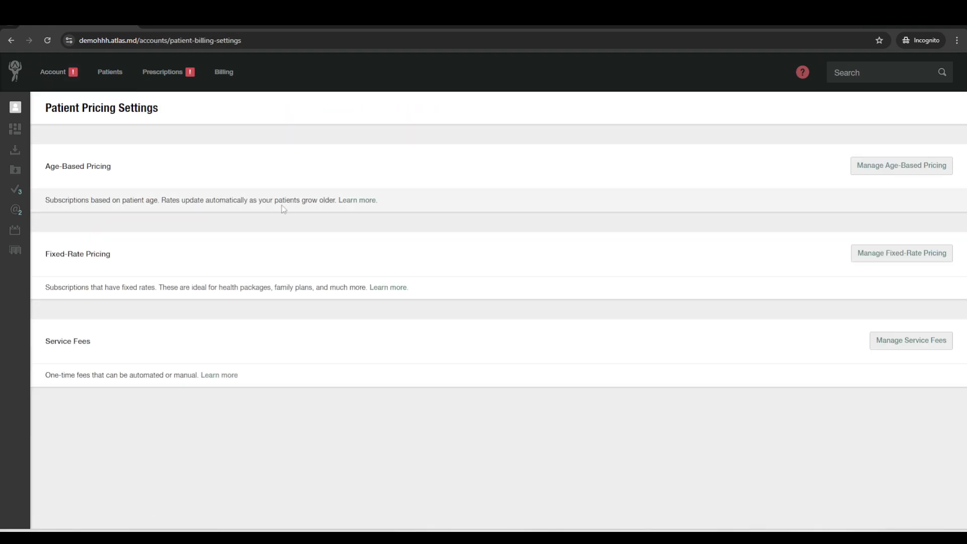
click(886, 168)
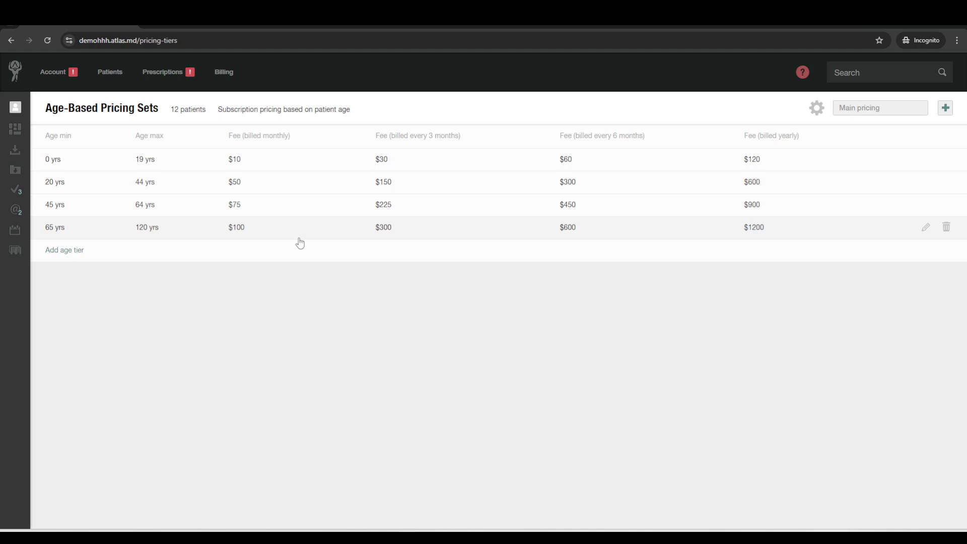
Go back to Patient Pricing Settings and view the fixed-rate pricing plans.
click(53, 71)
click(76, 126)
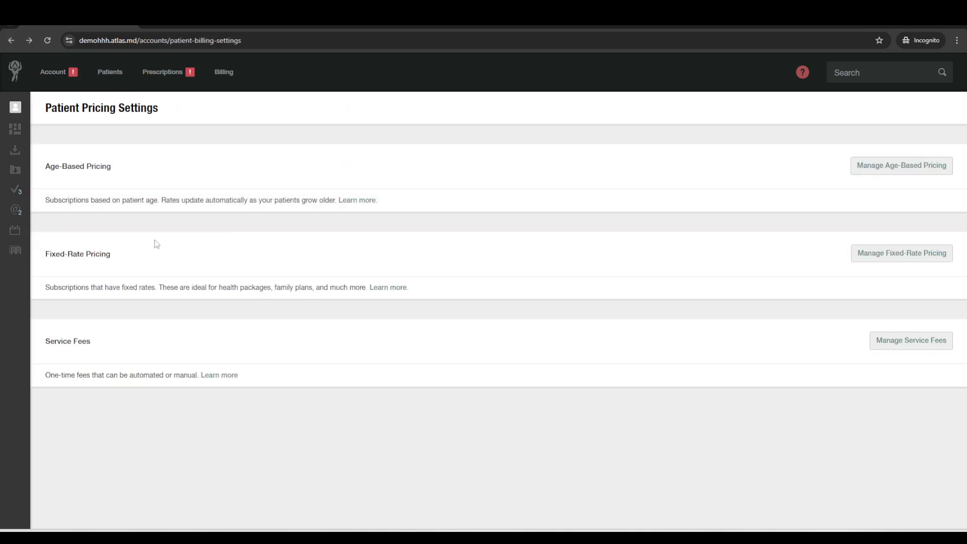
click(856, 257)
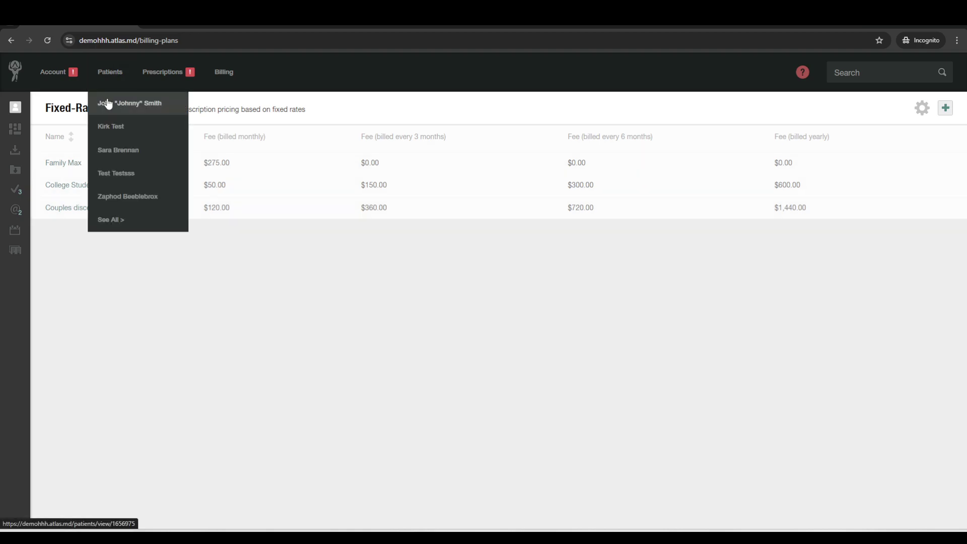
Start a miscellaneous charge on the family billing page for a chosen family member.
click(101, 101)
click(176, 395)
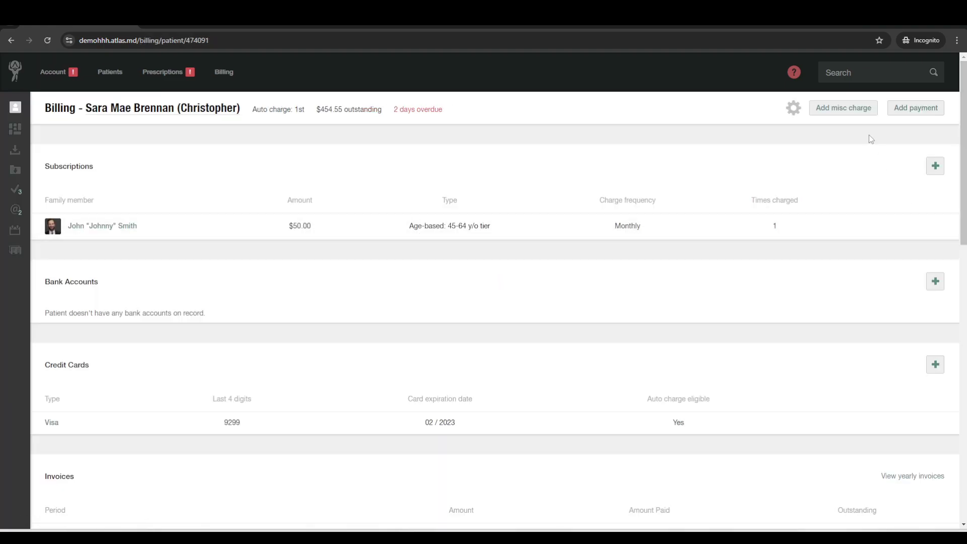
click(838, 112)
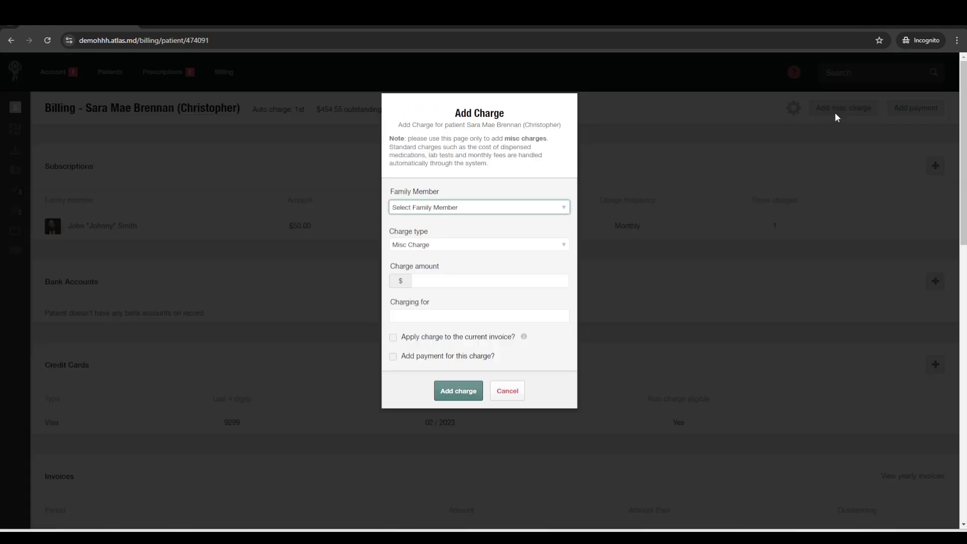
click(470, 208)
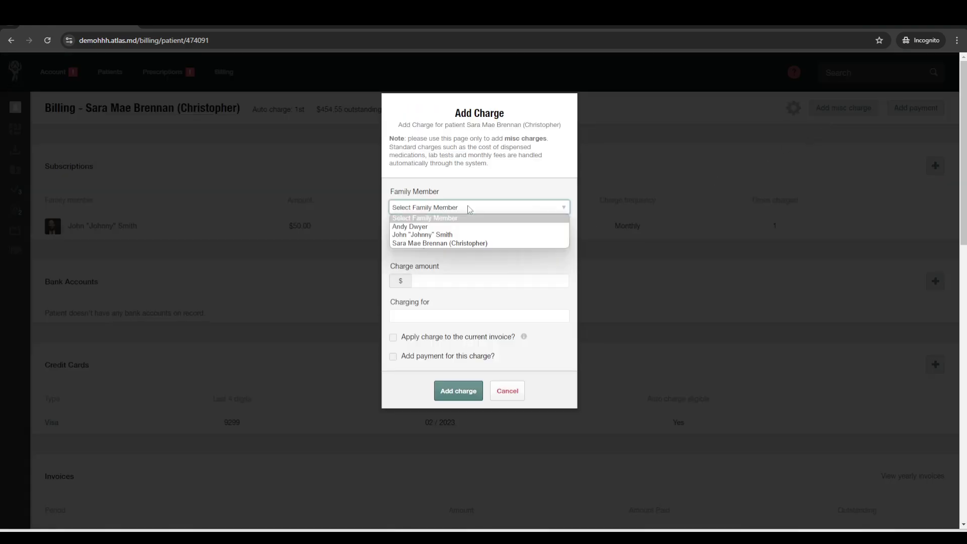
click(452, 235)
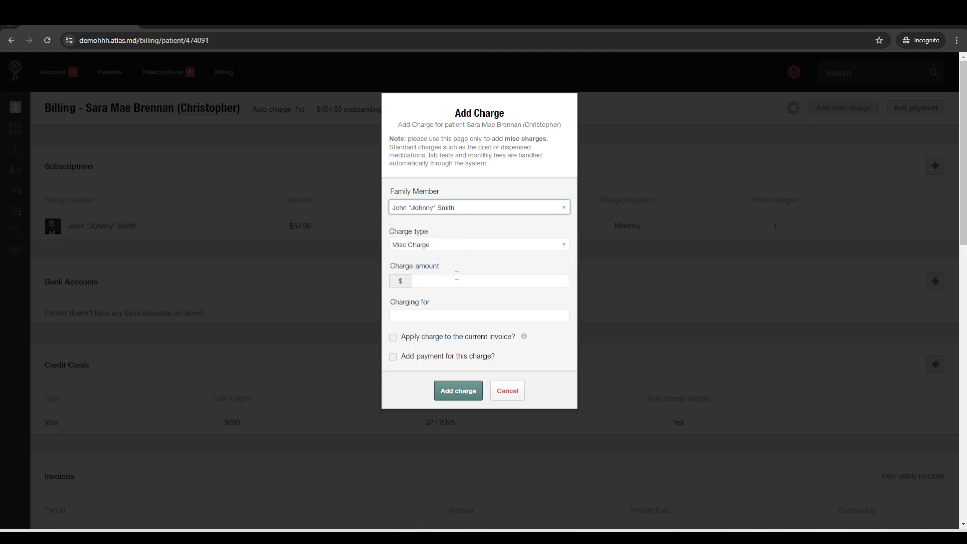
Enter a $25 'Prorated membership' charge, tick both checkboxes, then close the form.
click(455, 279)
text(25)
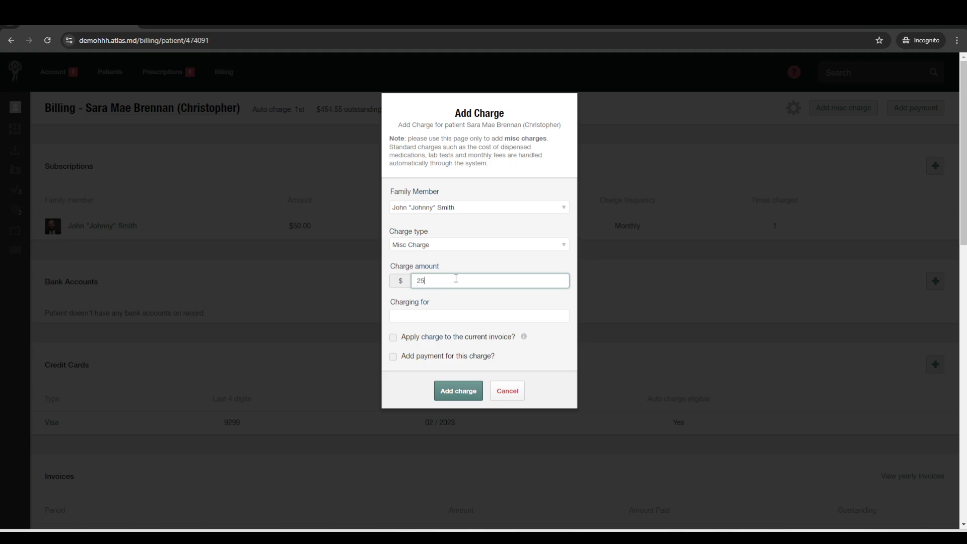
click(440, 311)
text(P)
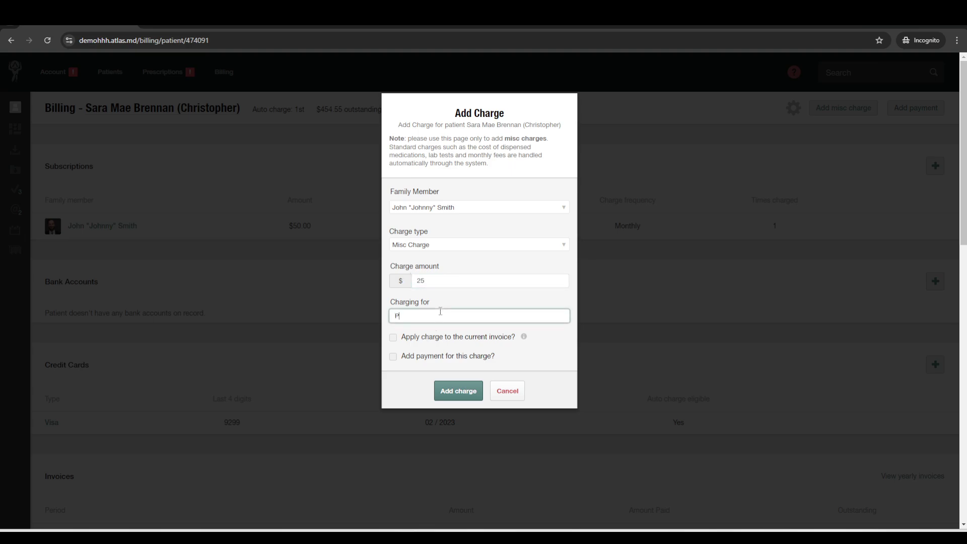
text(rorated membership)
click(441, 337)
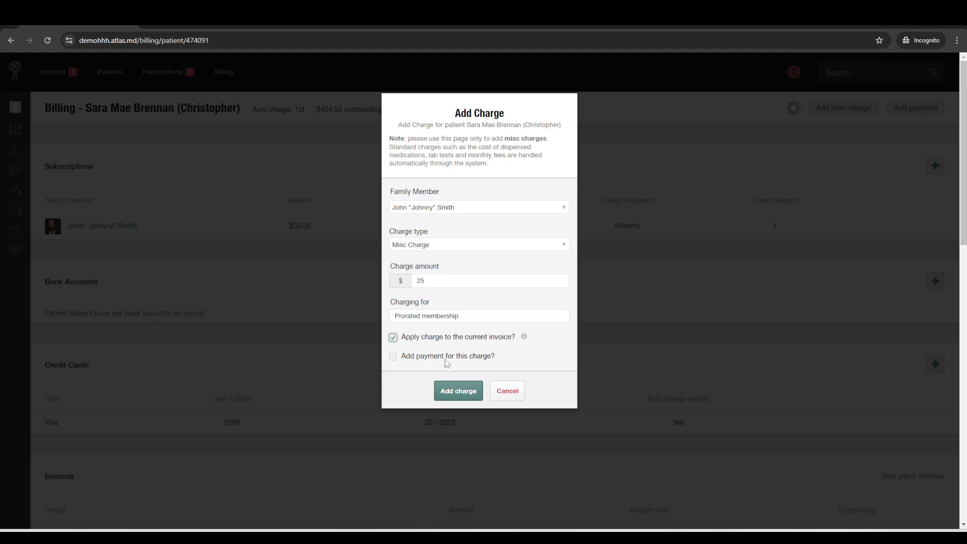
click(448, 357)
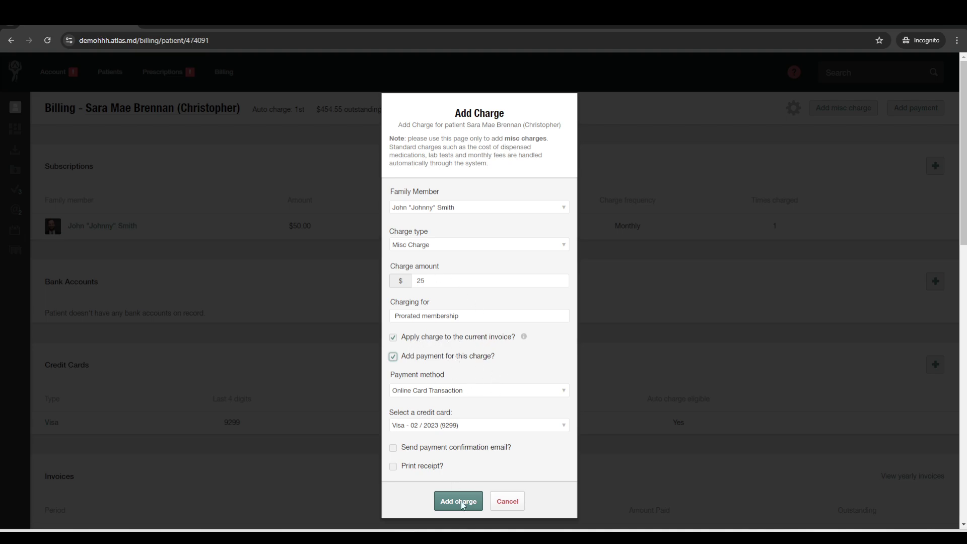
click(506, 502)
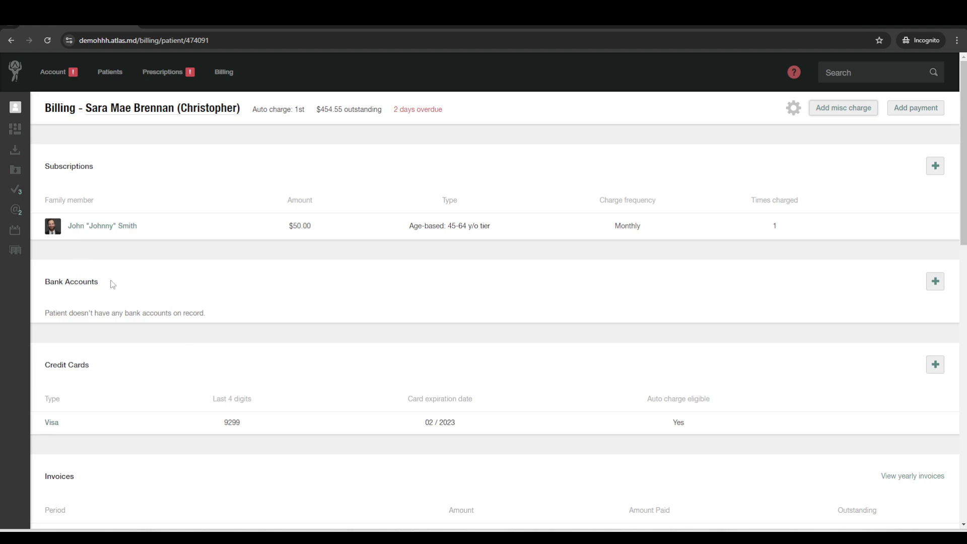
click(935, 281)
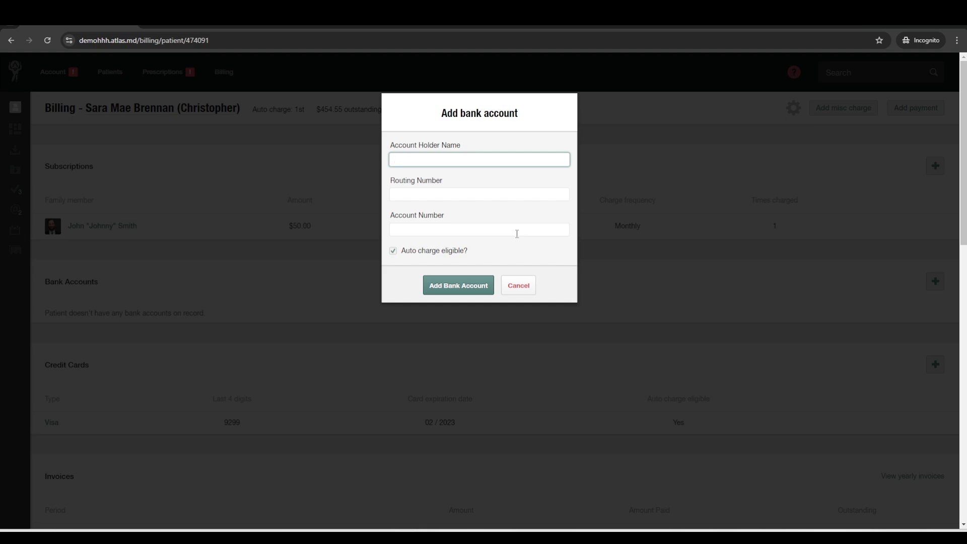
click(528, 283)
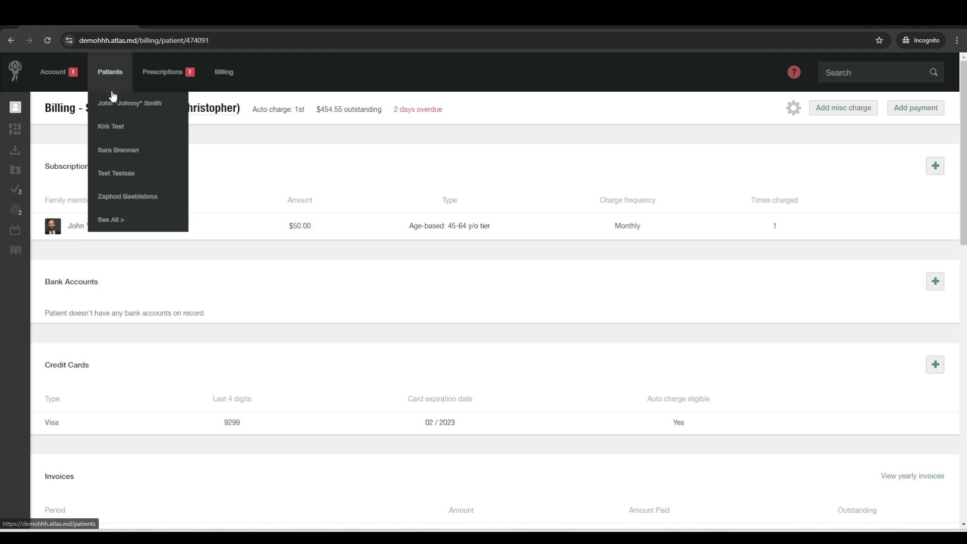
Start a new appointment for the adult patient dated August 6, 2024.
click(111, 96)
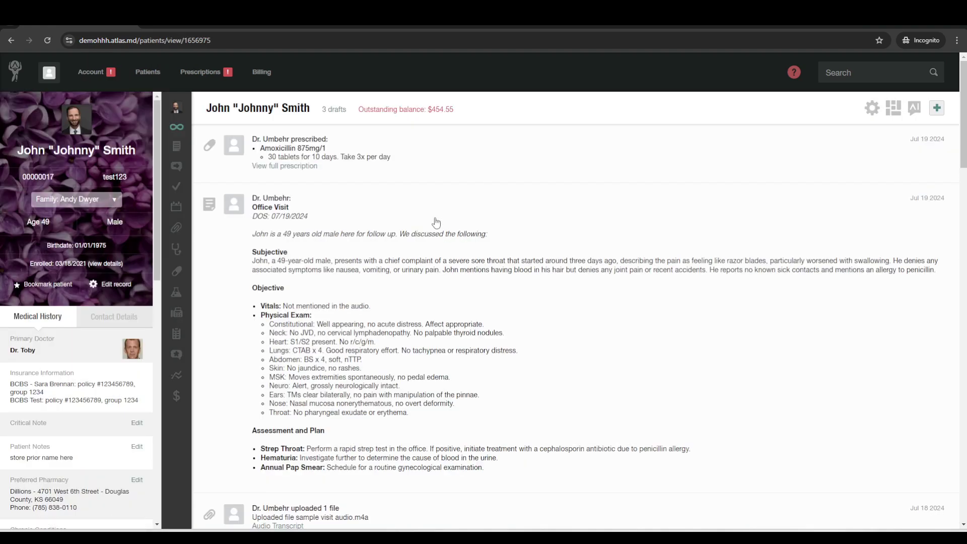
click(936, 107)
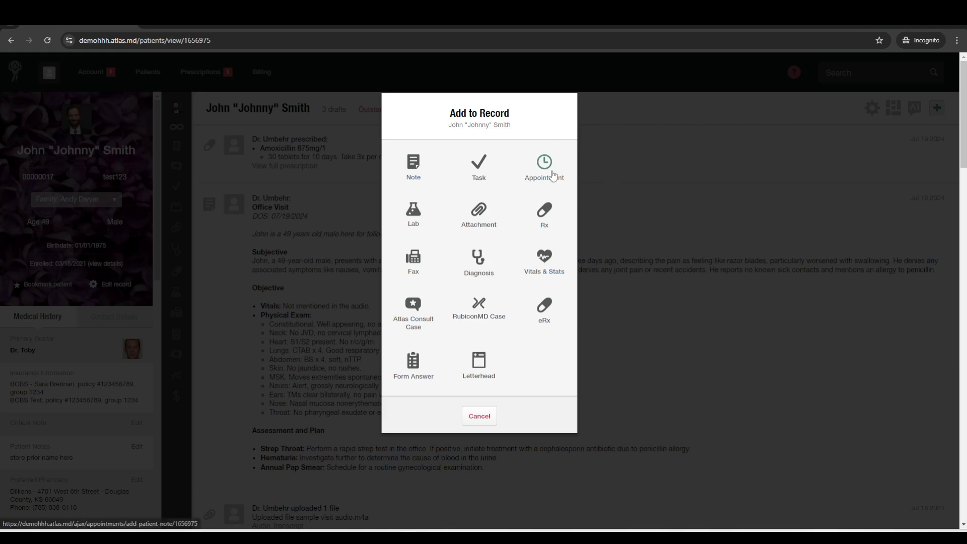
click(554, 173)
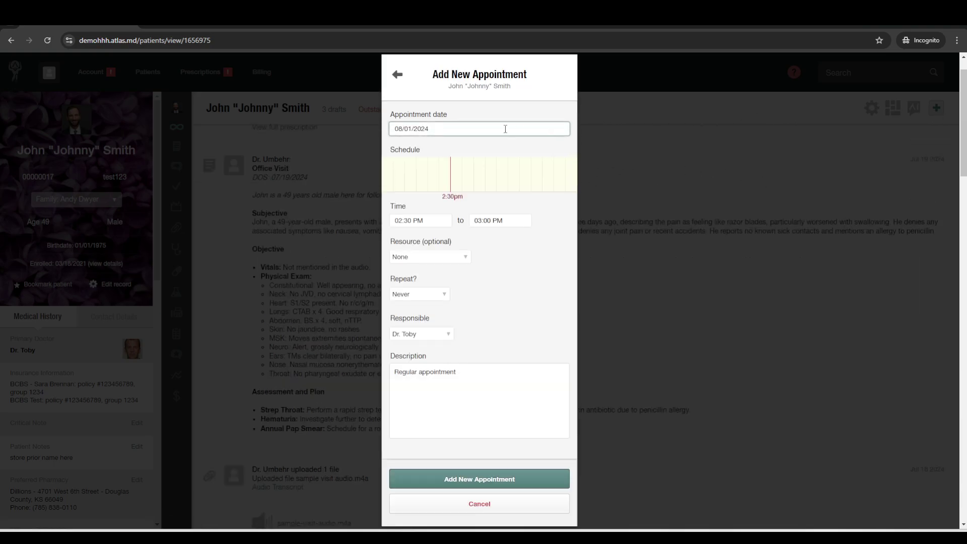
click(505, 129)
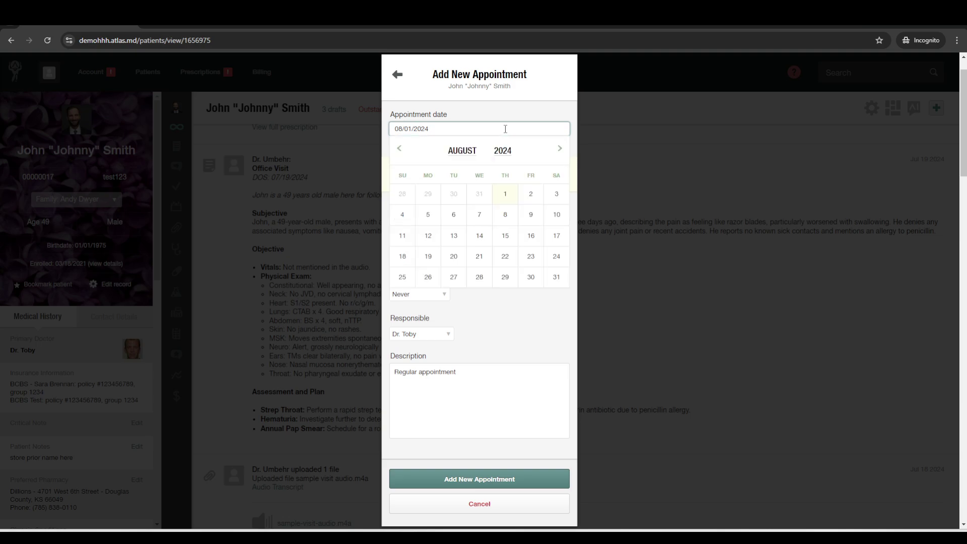
click(454, 215)
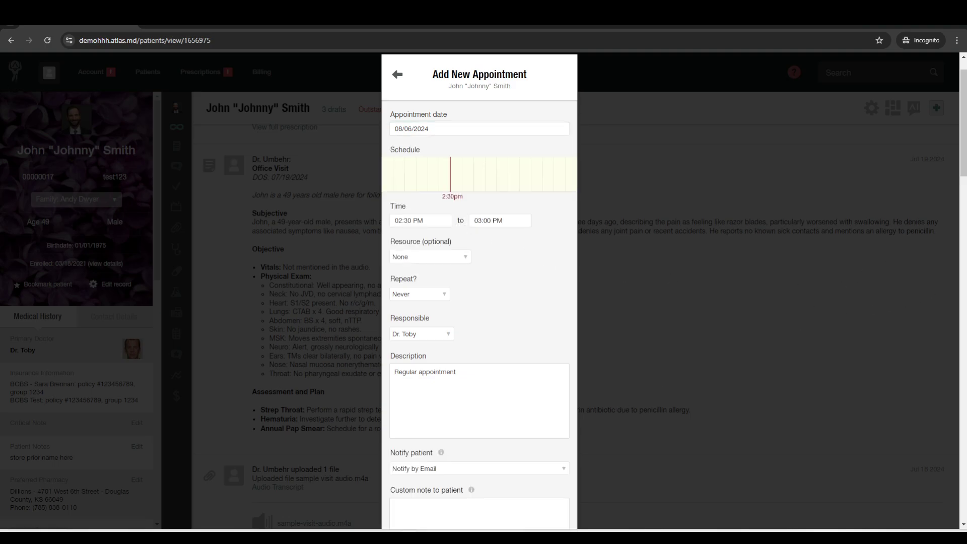
Set patient notification to SMS and create the 2:30 PM appointment.
scroll(660, 249, down, 4)
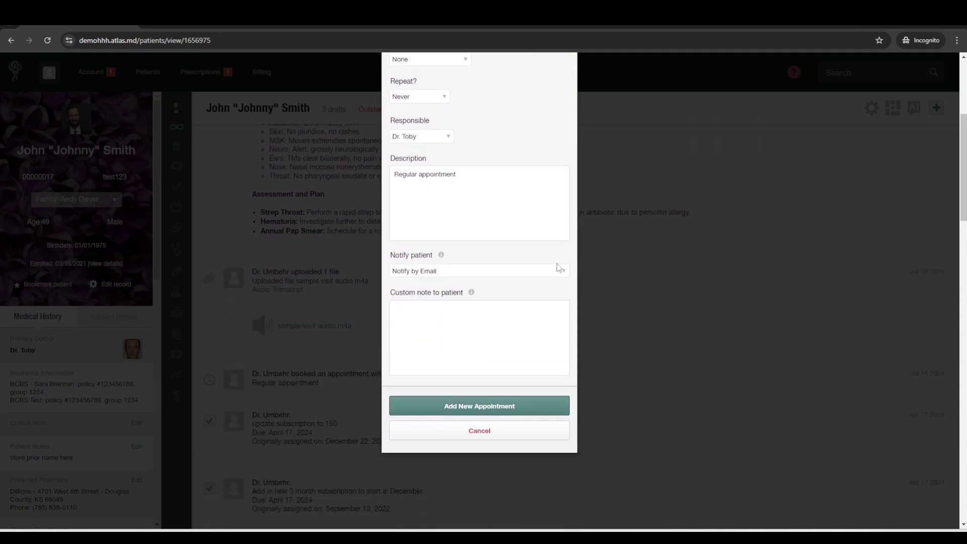
click(537, 272)
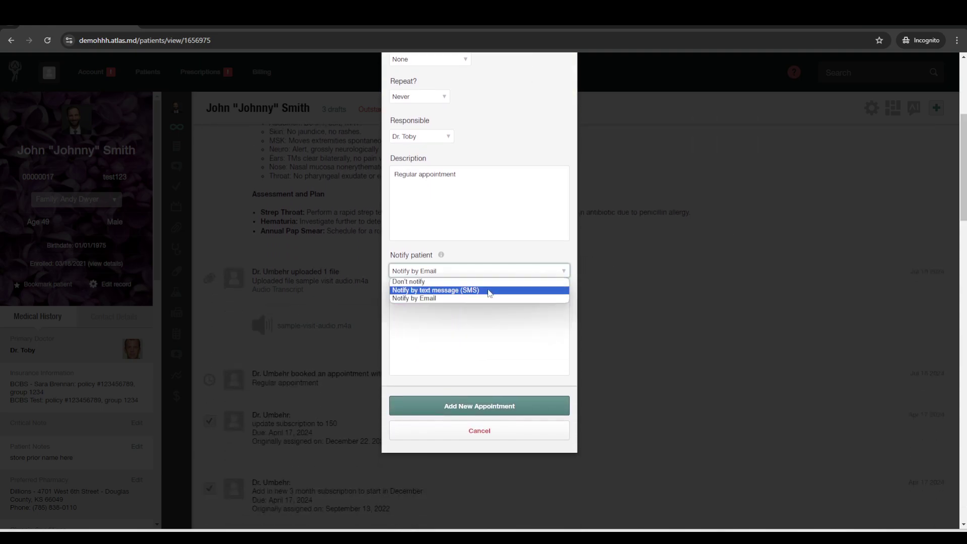
click(429, 290)
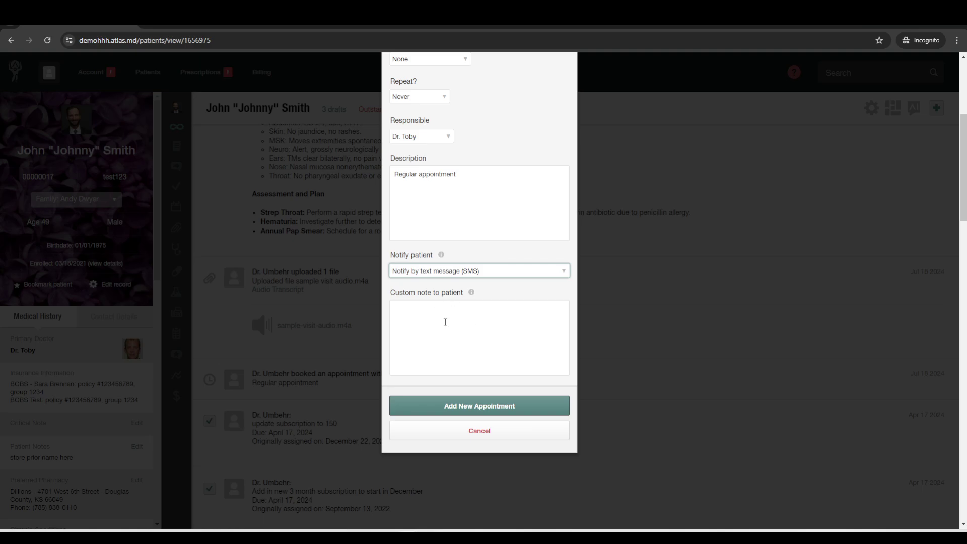
click(470, 409)
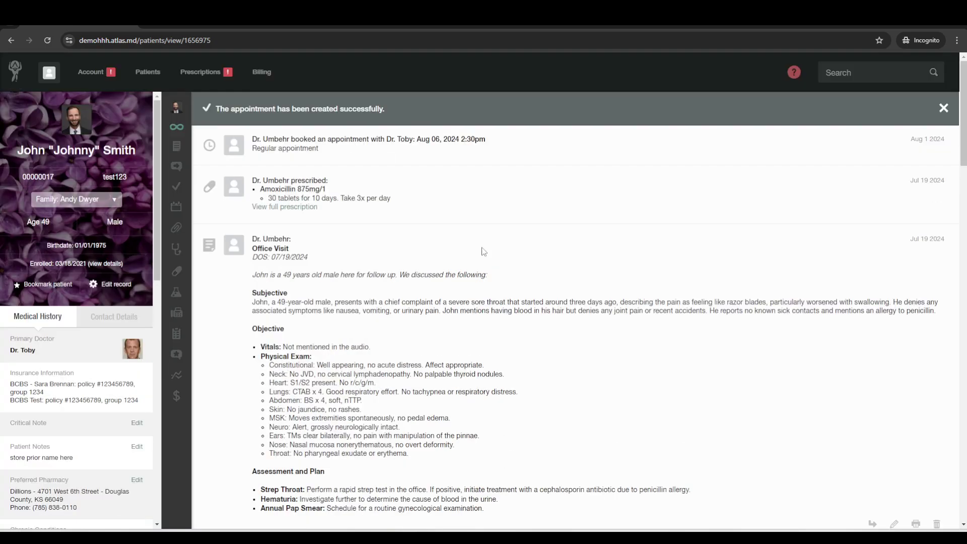
Change the Aug 6, 2:30 PM appointment's status to Checked In.
click(943, 107)
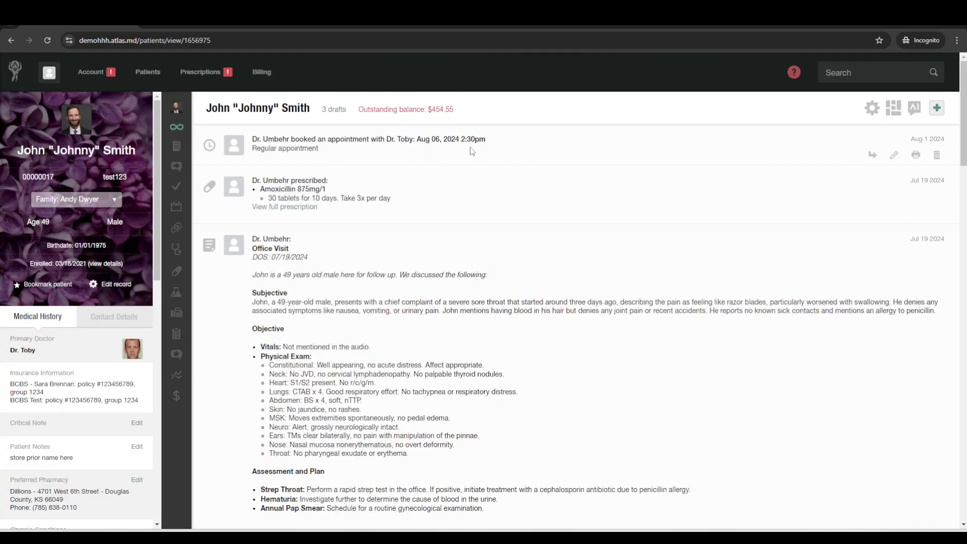
click(894, 155)
scroll(464, 390, down, 4)
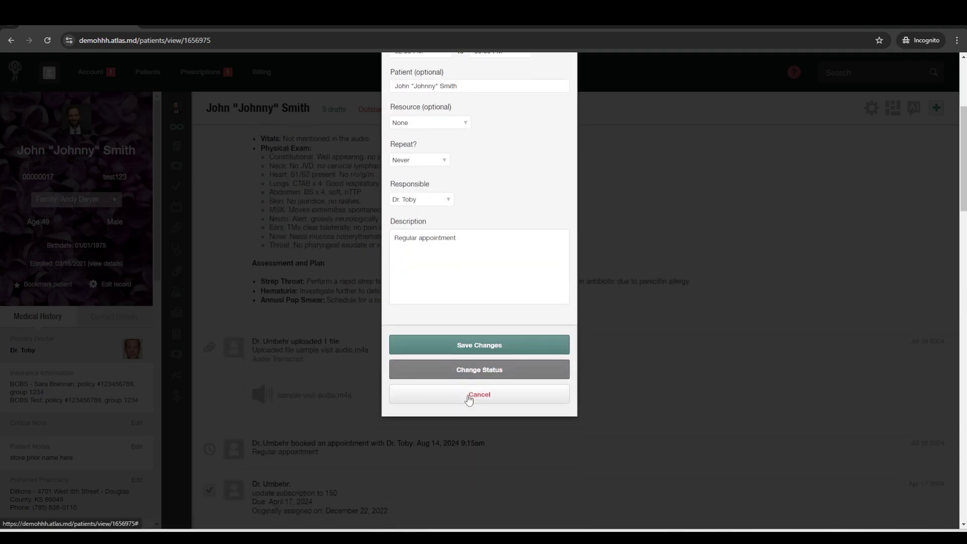
click(481, 373)
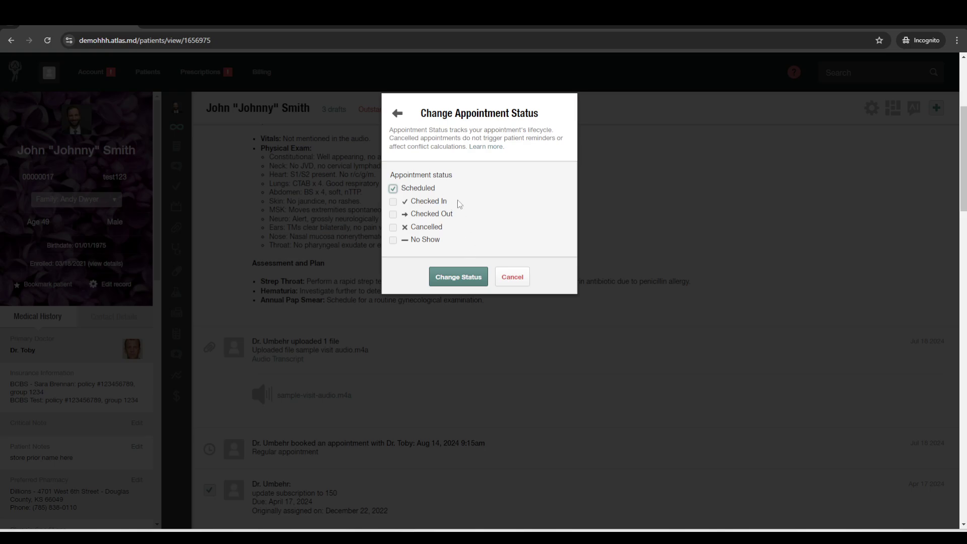
click(417, 203)
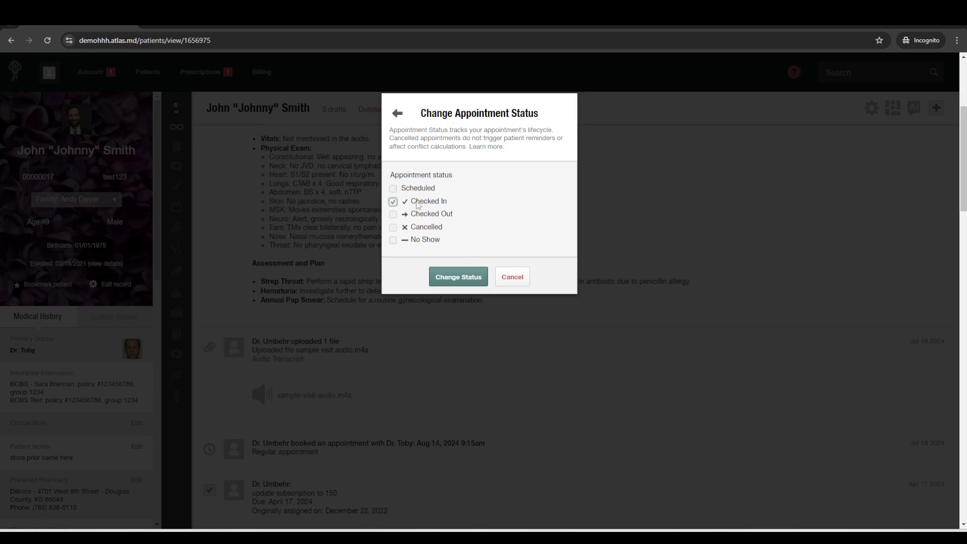
click(450, 278)
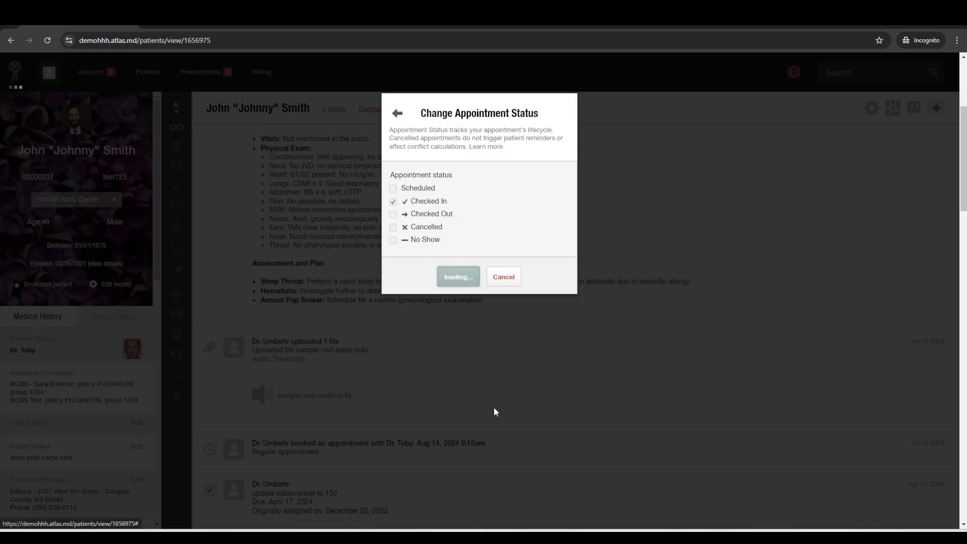
click(946, 115)
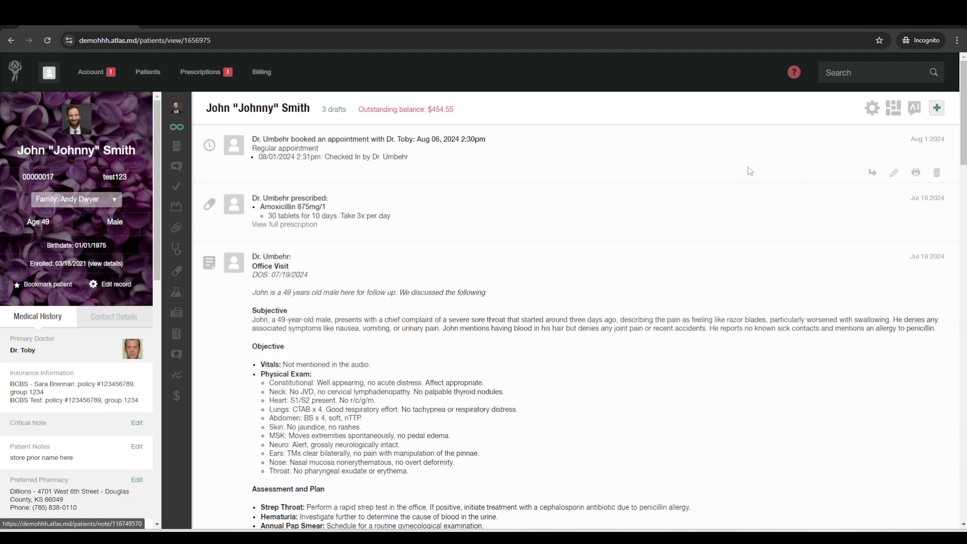
Open the Vitals & Stats entry form and close it without saving.
click(941, 112)
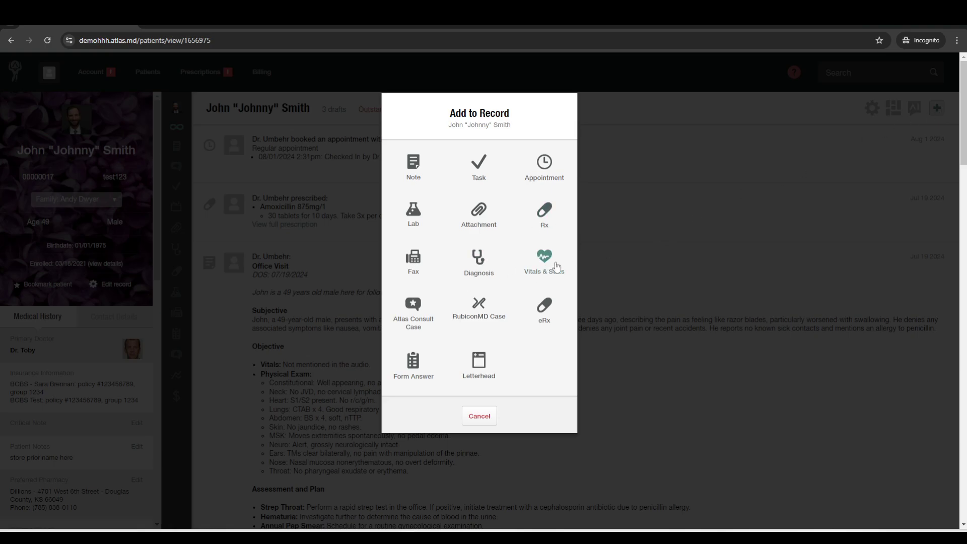
click(551, 264)
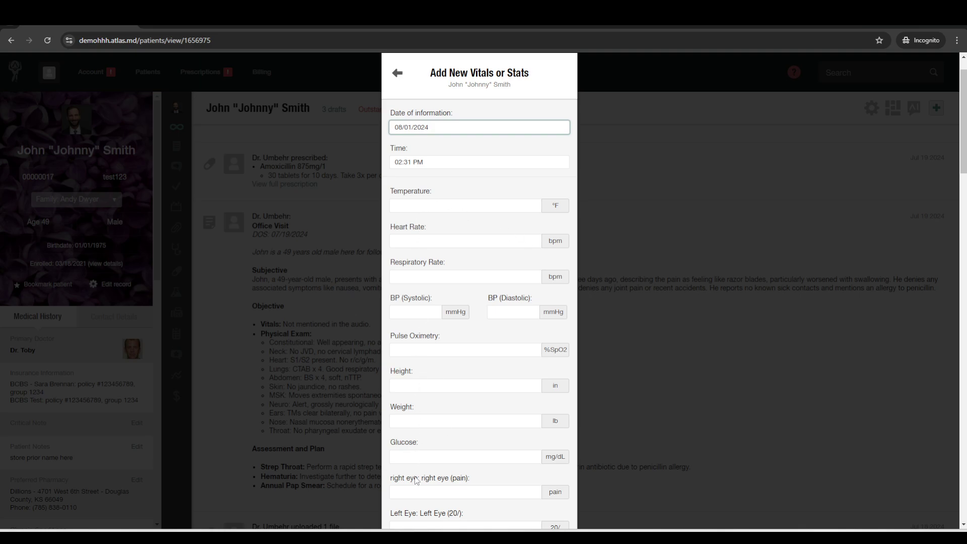
scroll(431, 289, down, 3)
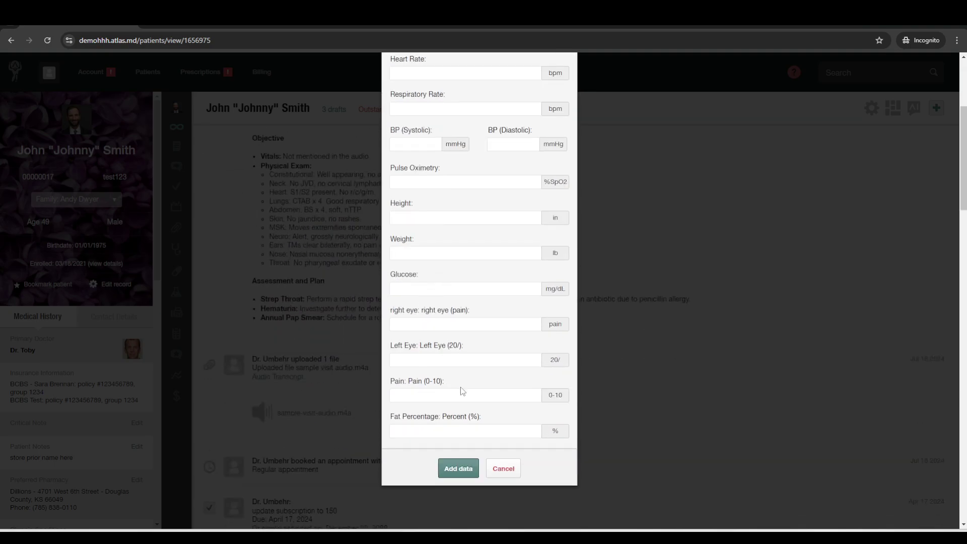
click(503, 468)
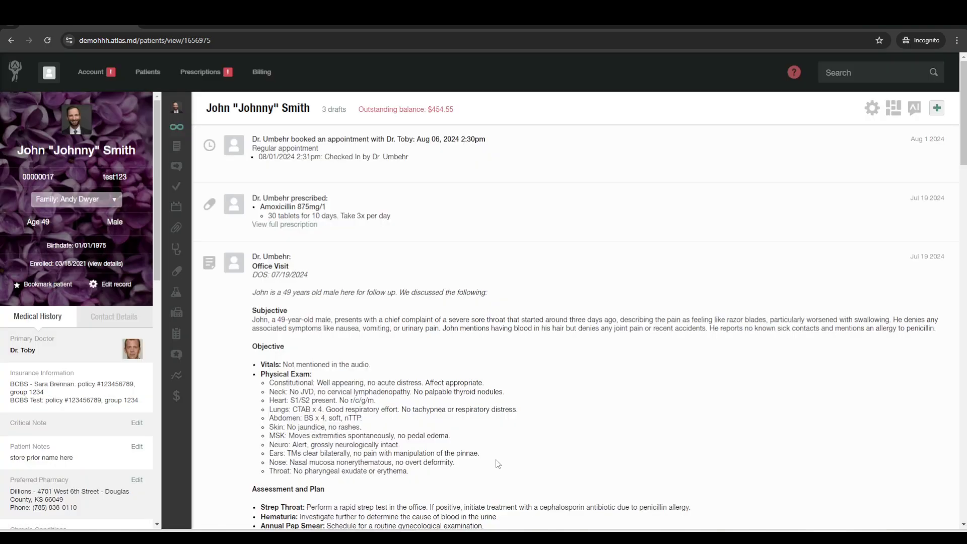
Show the 1-year-old patient's vitals, including the WHO weight-for-age growth chart.
click(177, 378)
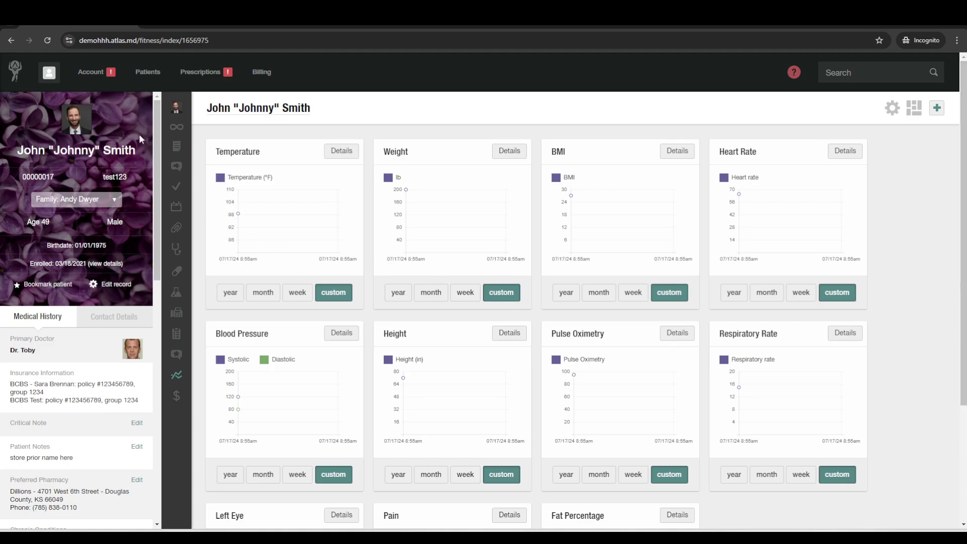
mouse_move(143, 81)
click(149, 102)
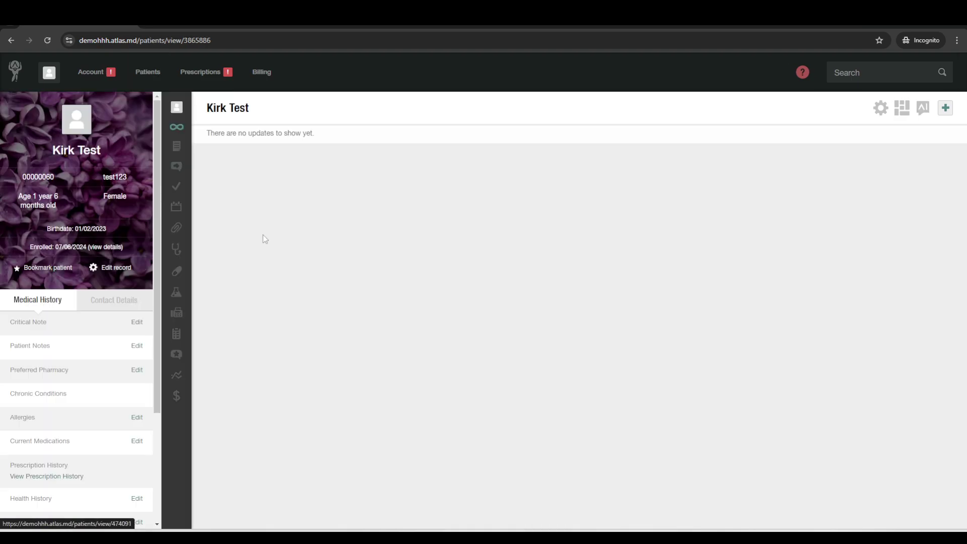
click(185, 379)
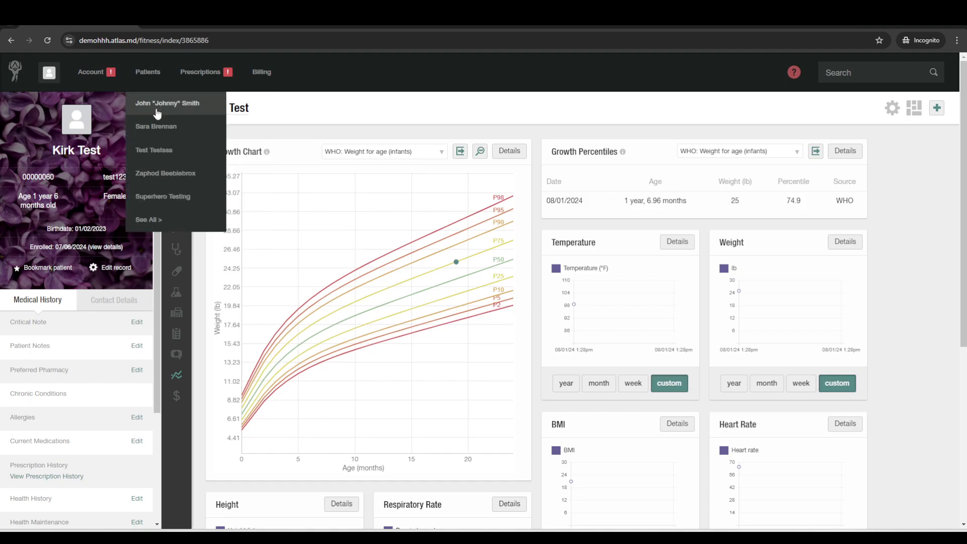
click(189, 108)
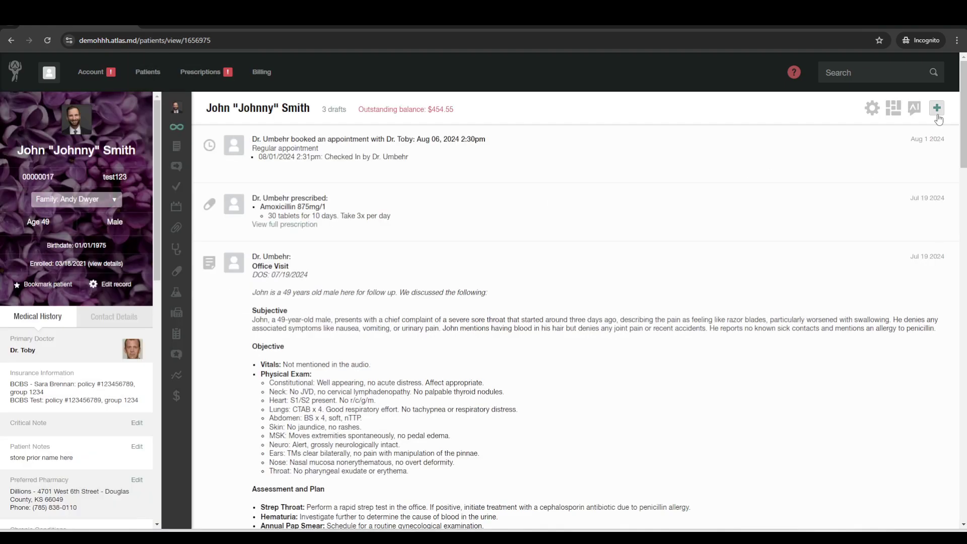
click(937, 108)
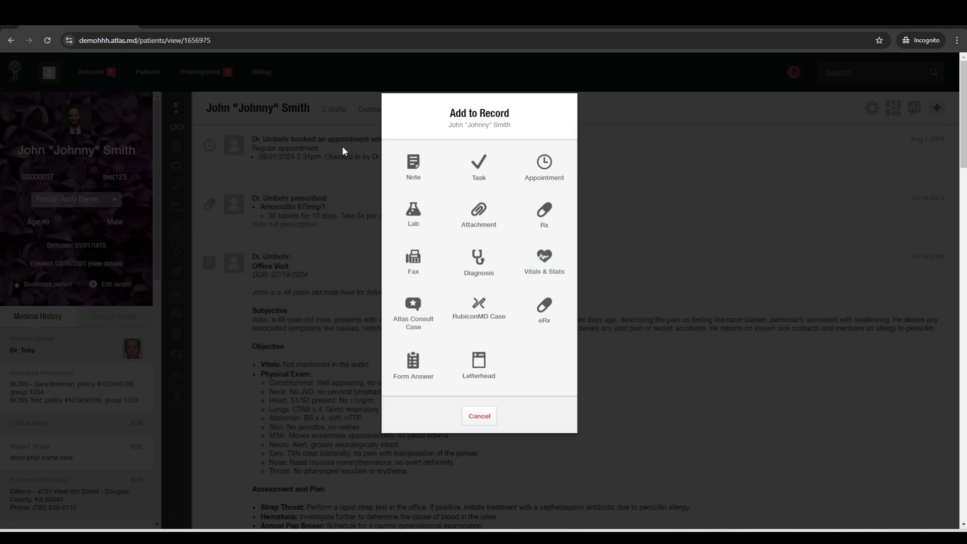
click(424, 162)
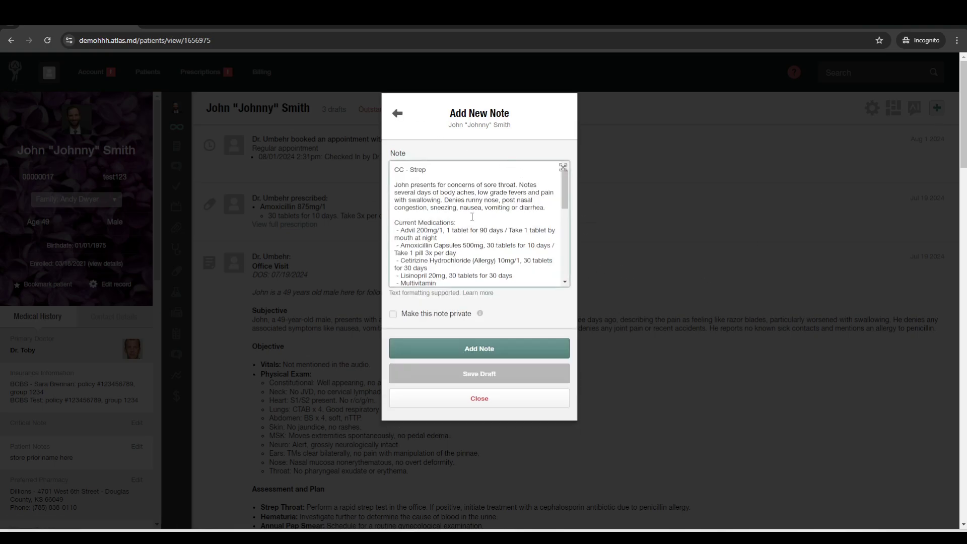
key(ctrl+a)
key(BackSpace)
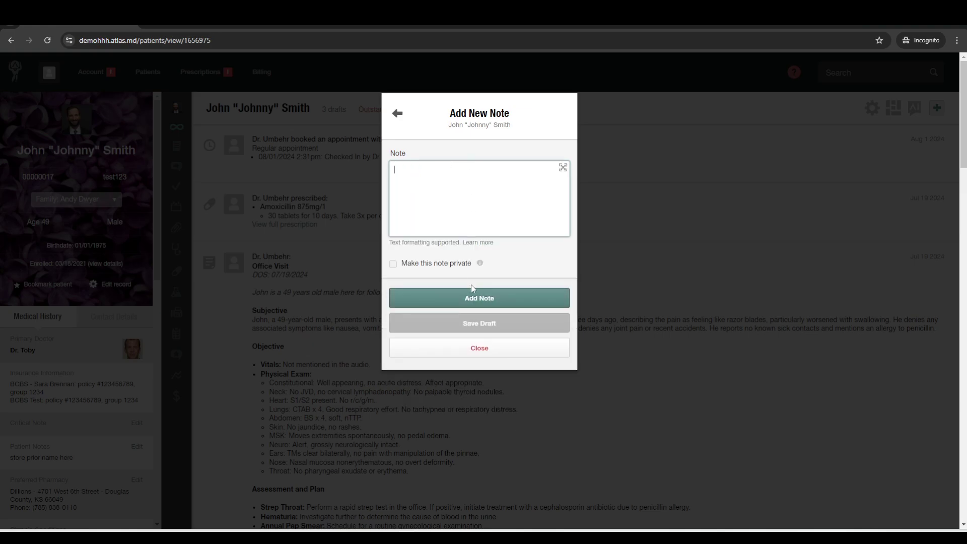
click(453, 357)
click(91, 72)
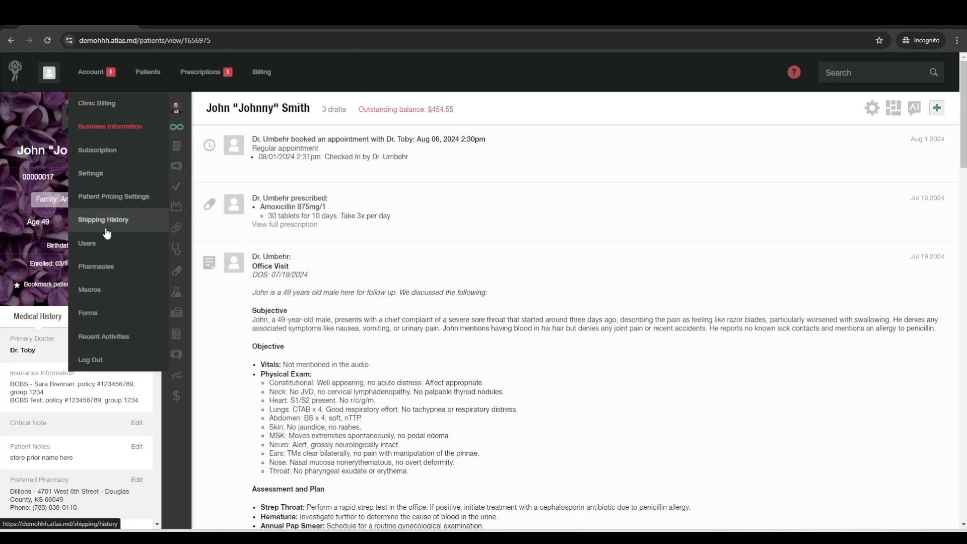
click(127, 290)
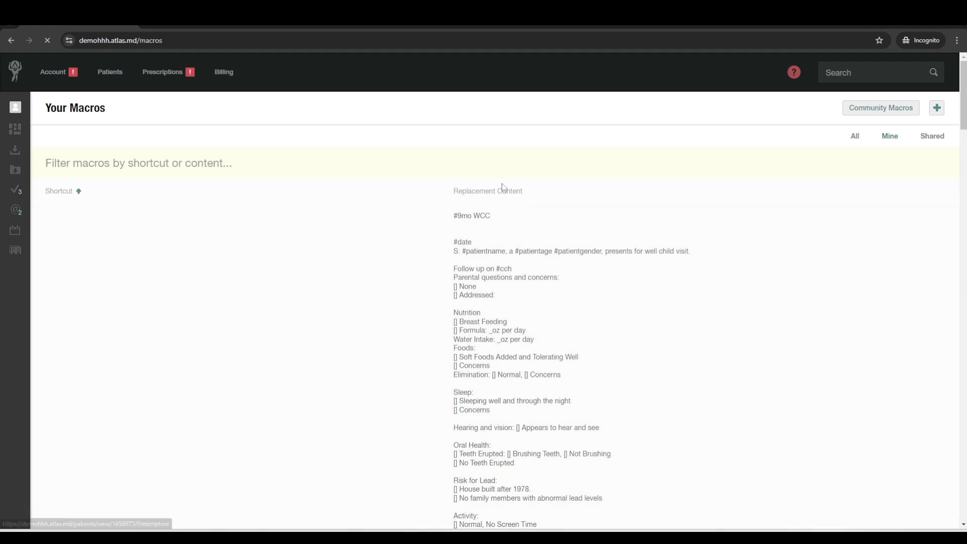
click(398, 162)
text(sampl)
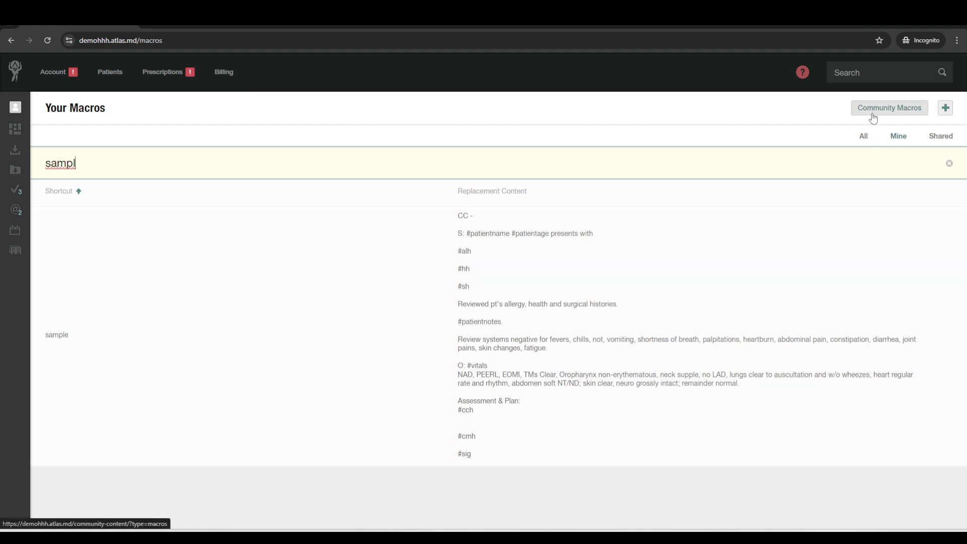
click(873, 117)
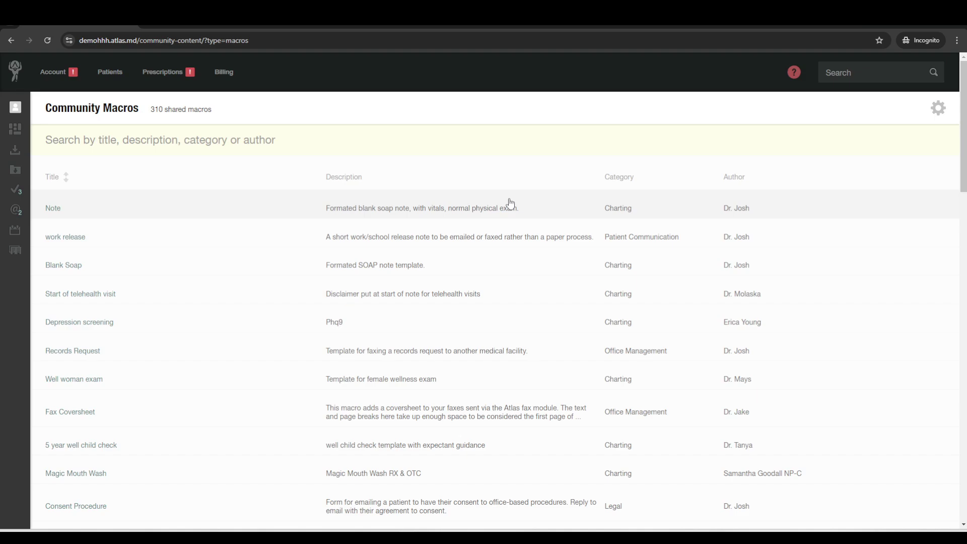
mouse_move(70, 83)
mouse_move(107, 85)
click(123, 100)
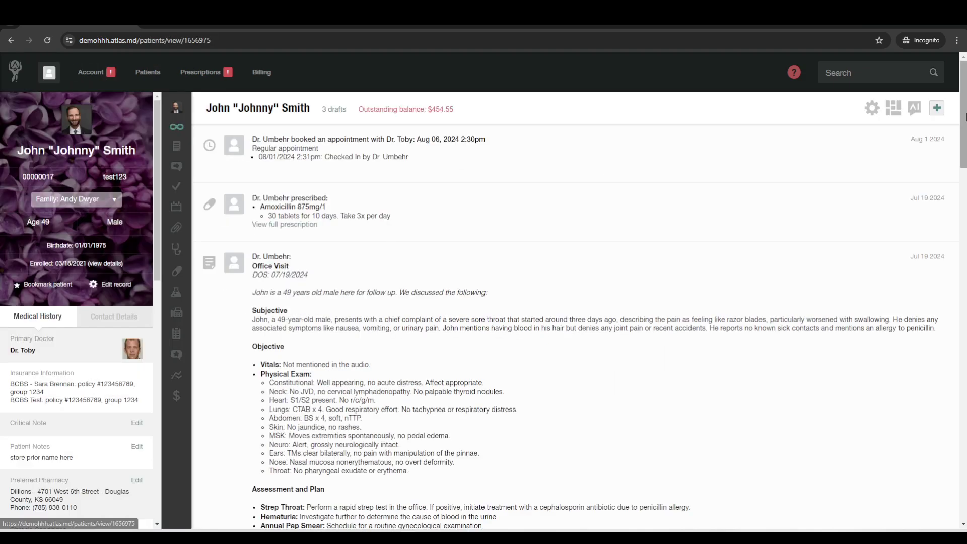
click(937, 108)
click(410, 164)
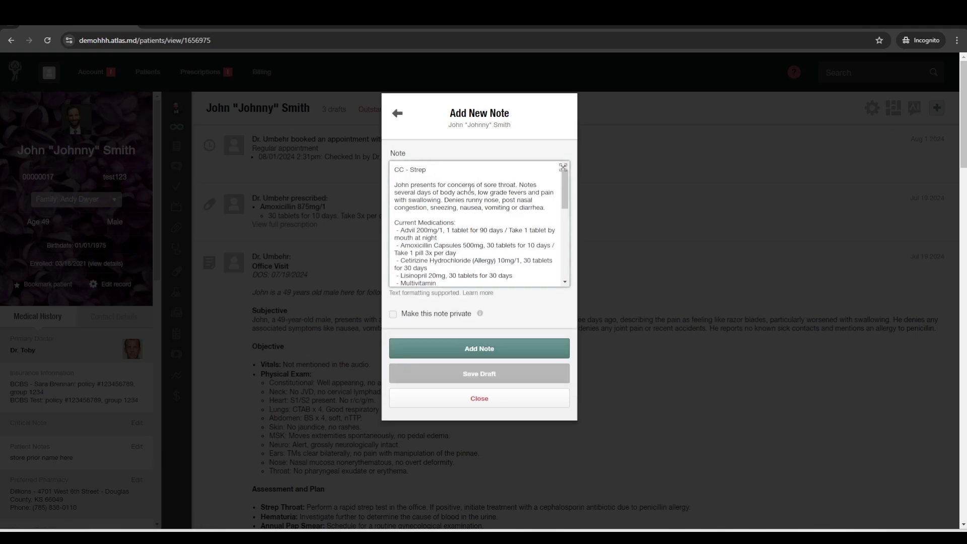
double_click(464, 191)
key(ctrl+a)
key(BackSpace)
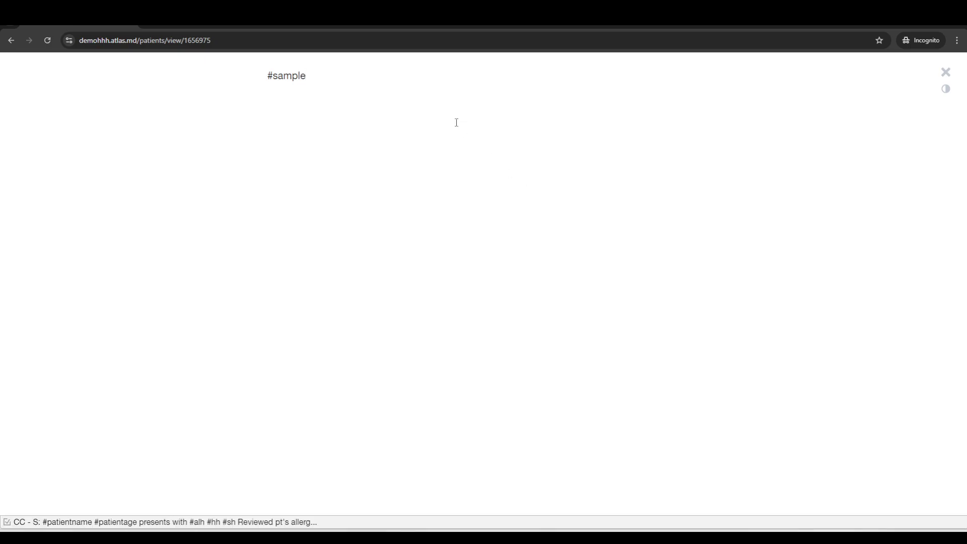
key(Tab)
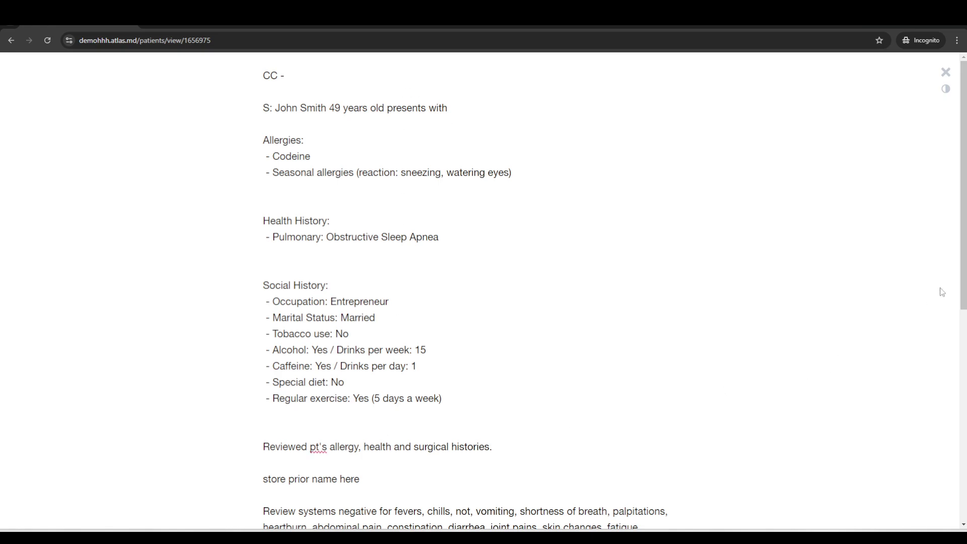
scroll(962, 257, down, 2)
scroll(963, 267, down, 4)
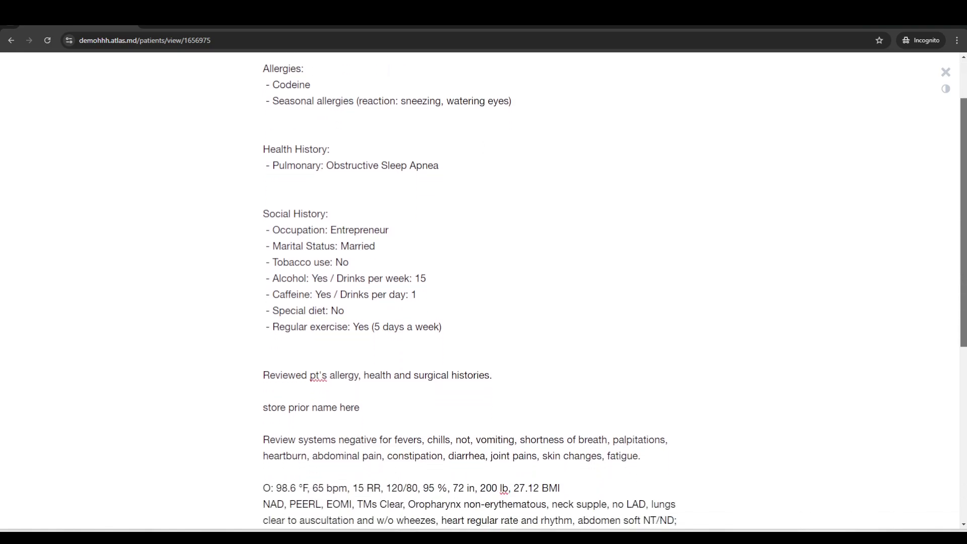
scroll(963, 267, down, 4)
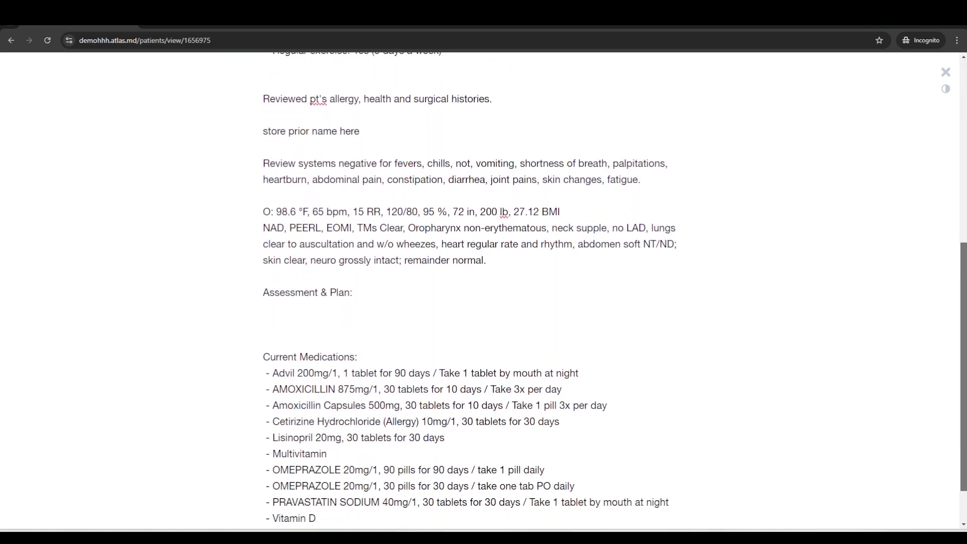
scroll(953, 82, up, 8)
click(945, 73)
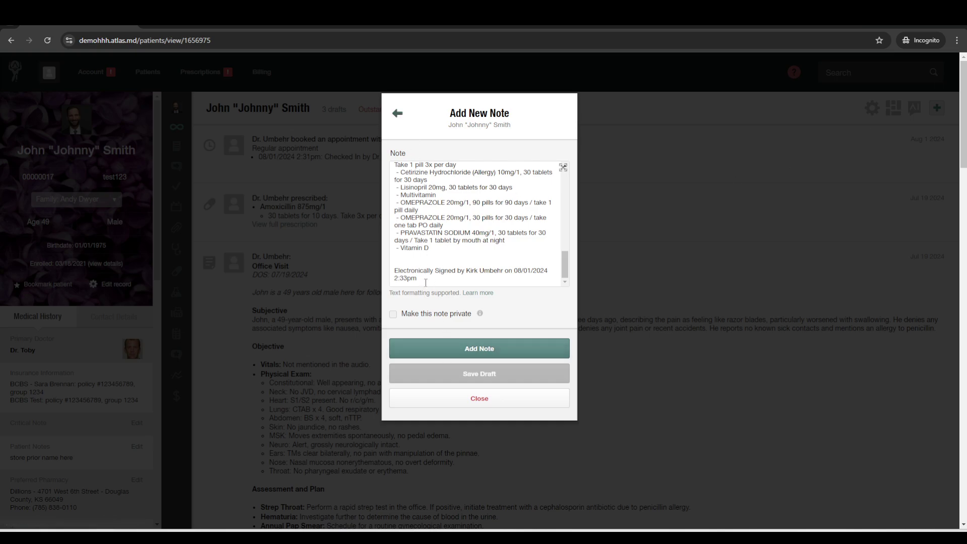
click(443, 398)
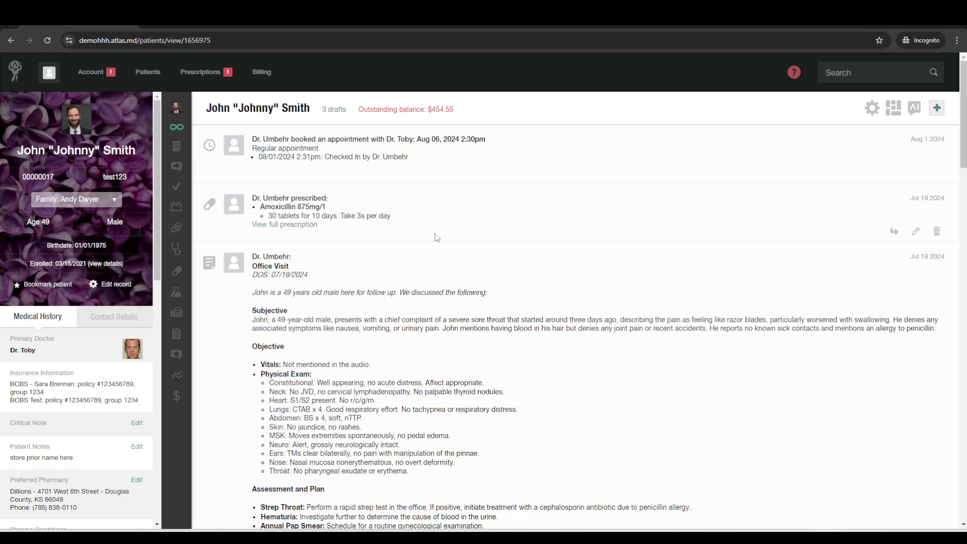
Open the uploaded sample visit recording's Audio Transcript and scroll through it.
scroll(436, 237, down, 5)
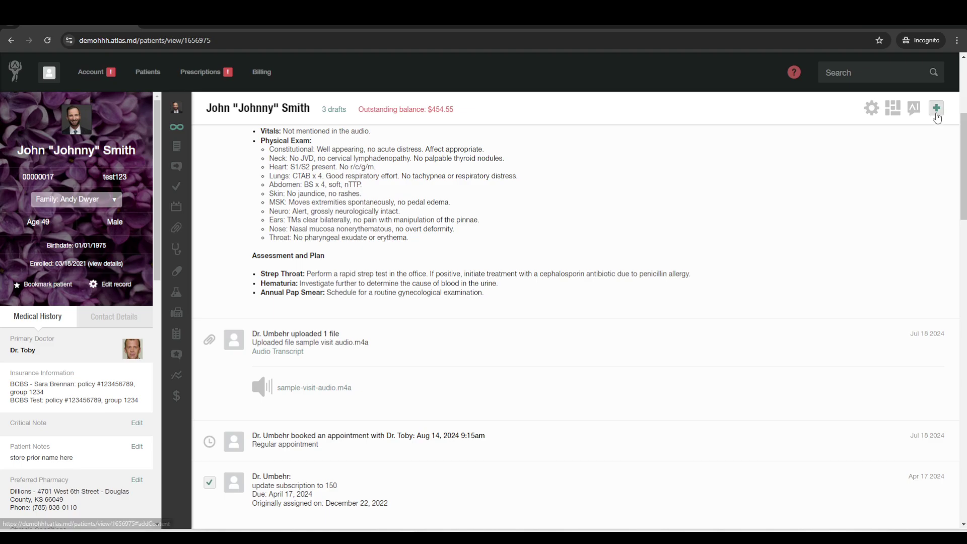
click(936, 107)
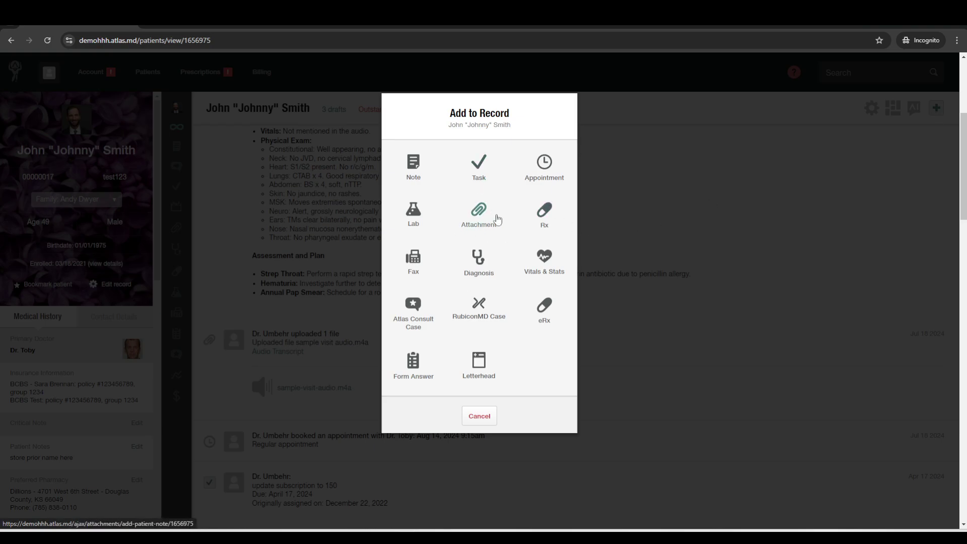
click(491, 418)
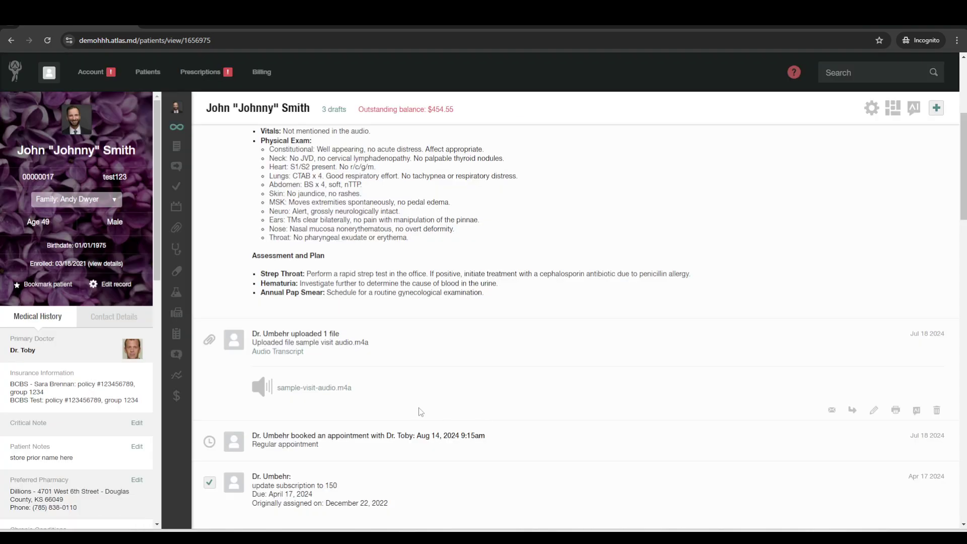
click(290, 354)
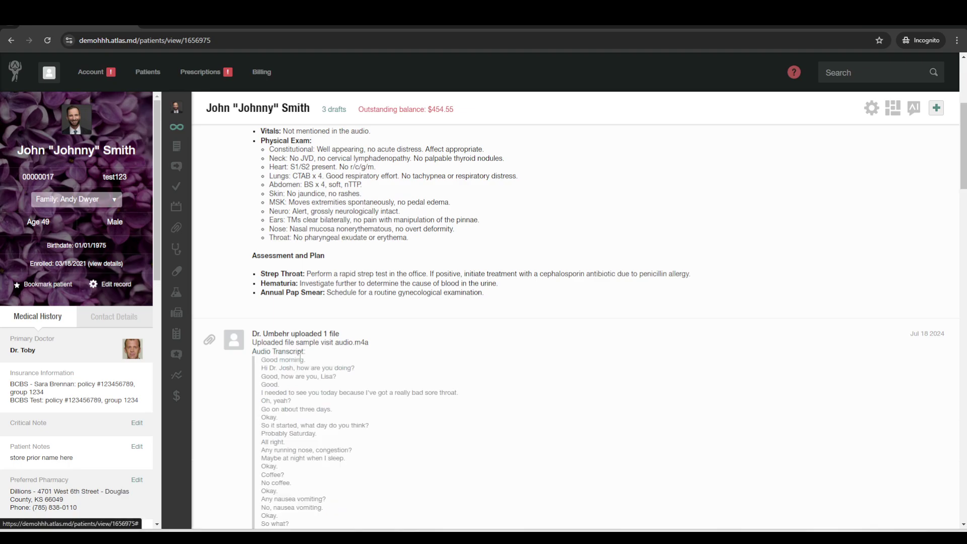
drag(962, 184, 963, 224)
scroll(630, 345, down, 7)
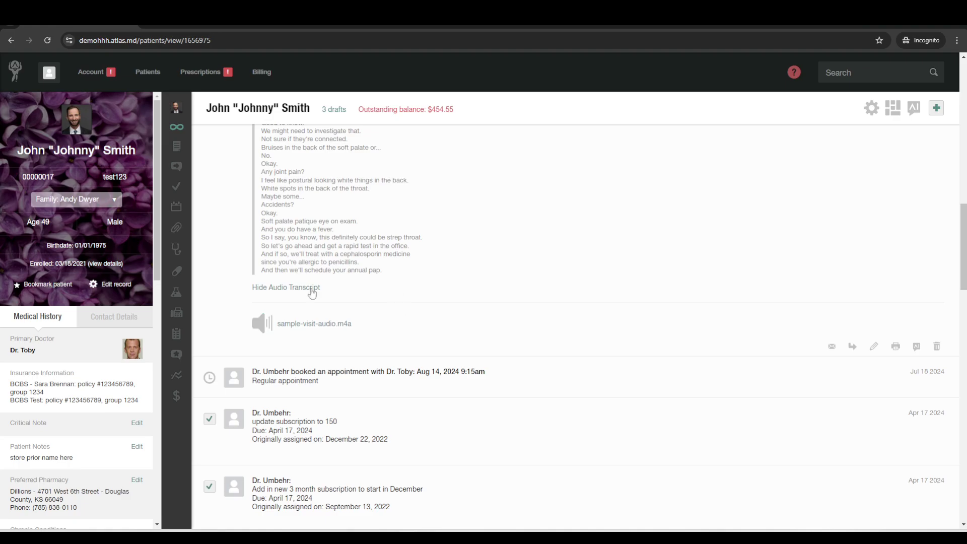
Generate an AI SOAP note from the visit transcript and review it full-screen.
click(917, 347)
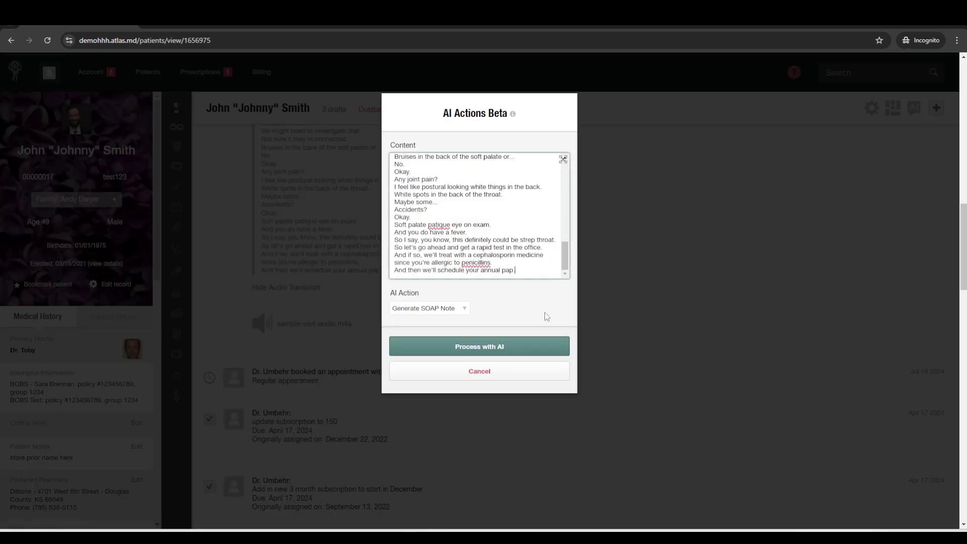
click(494, 348)
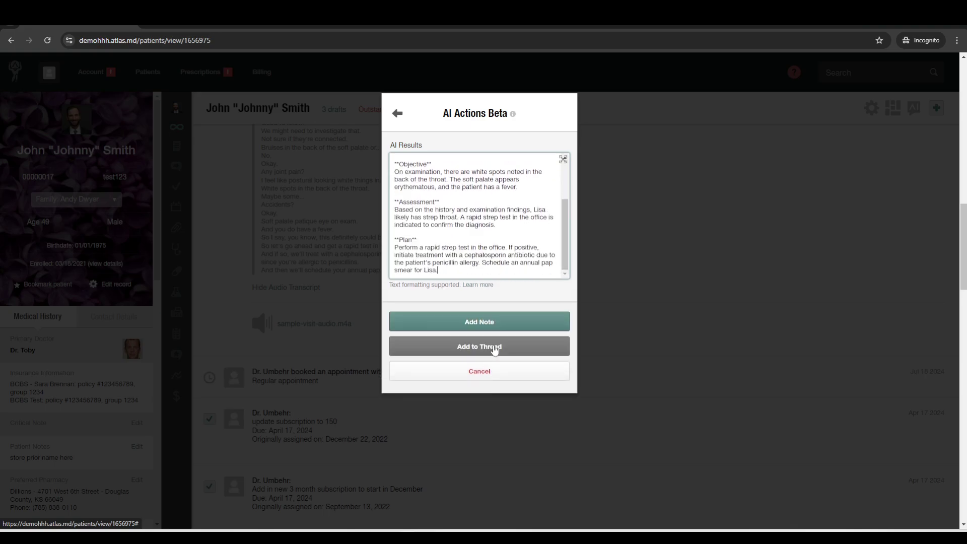
click(562, 159)
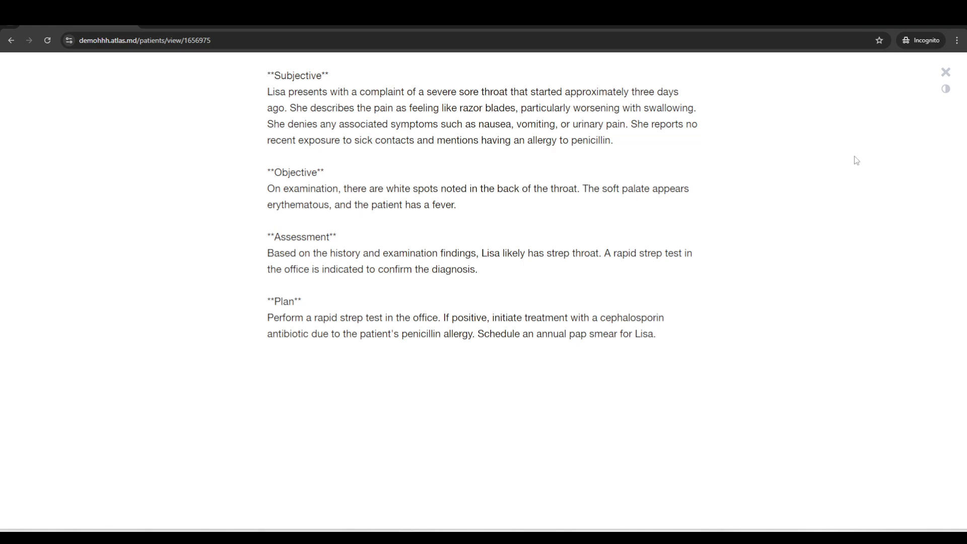
click(946, 73)
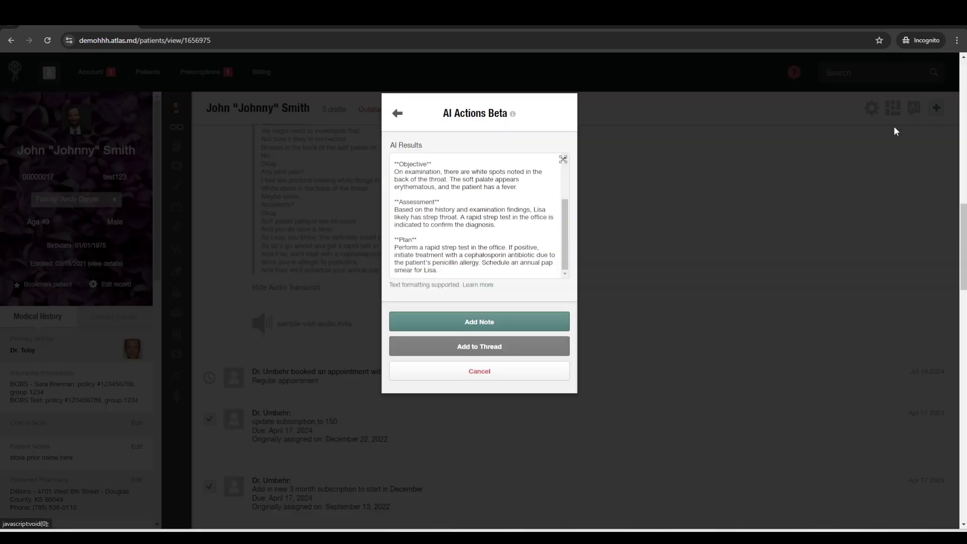
Add suggested differential diagnoses to the transcript, regenerate the SOAP note, and add it to the chart.
click(397, 113)
click(525, 270)
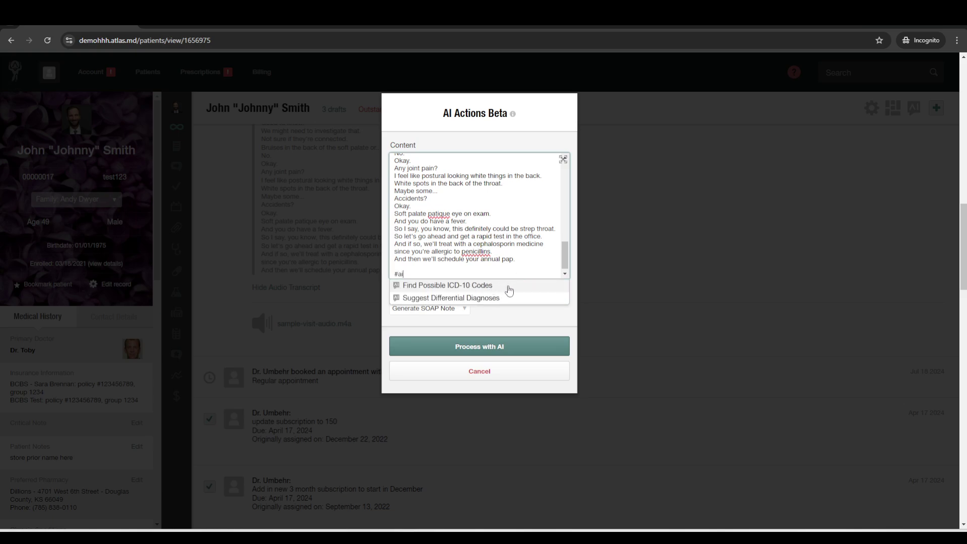
click(491, 301)
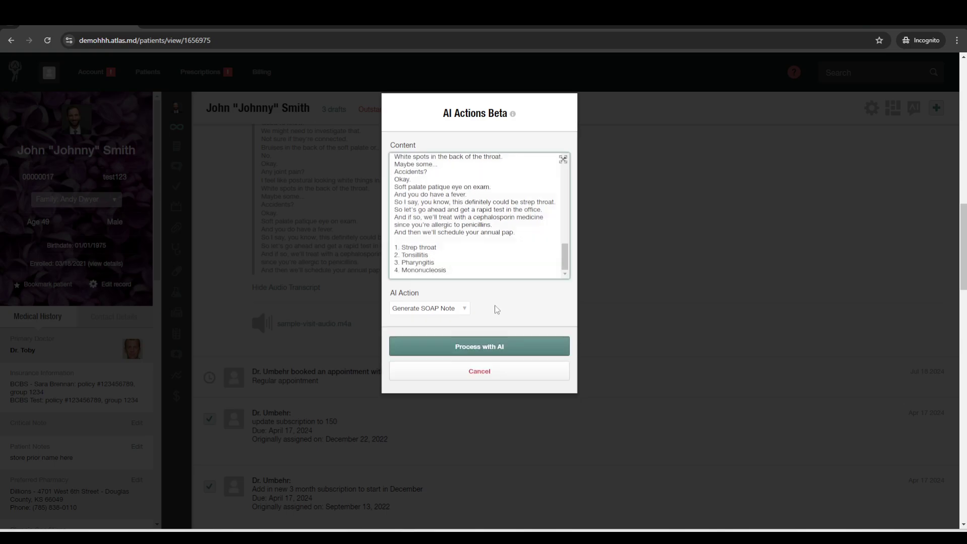
click(499, 348)
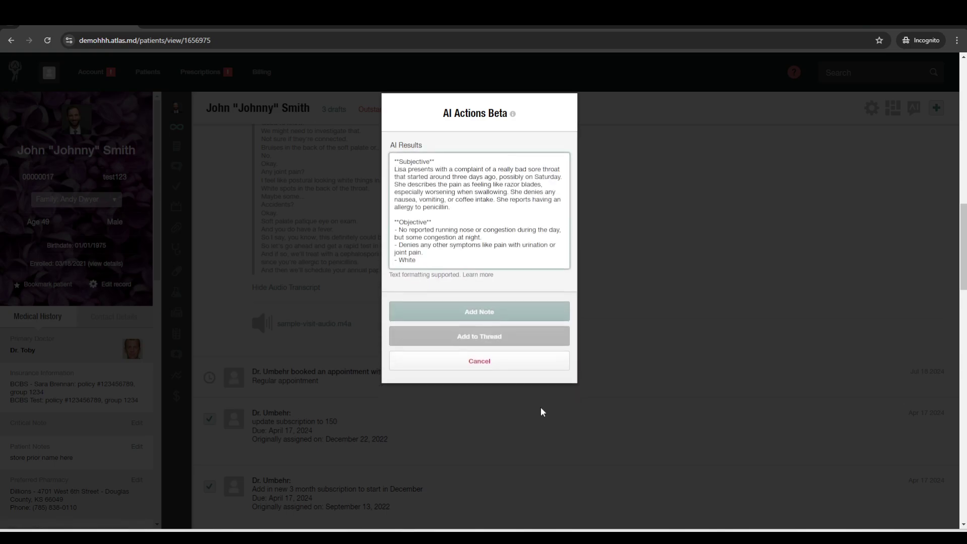
click(546, 323)
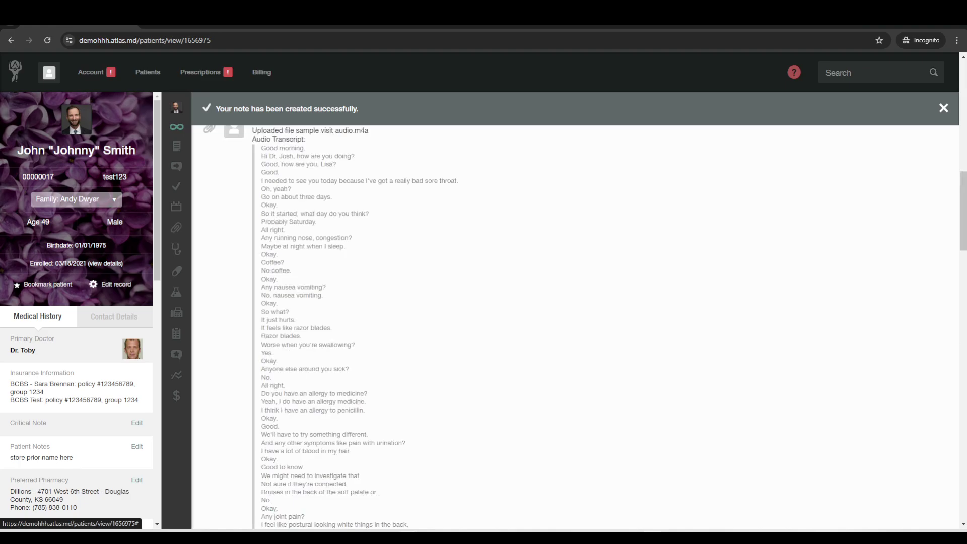
scroll(862, 307, down, 6)
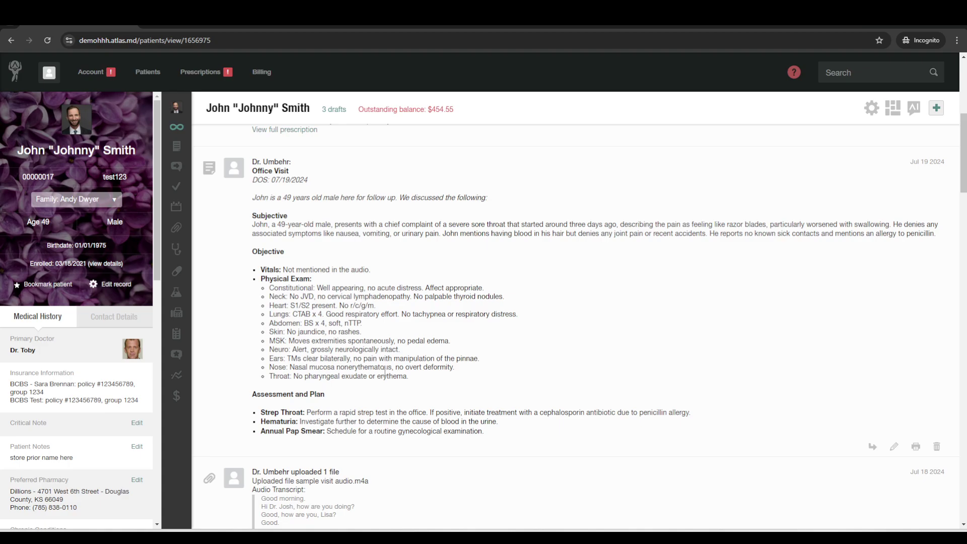
scroll(963, 132, up, 5)
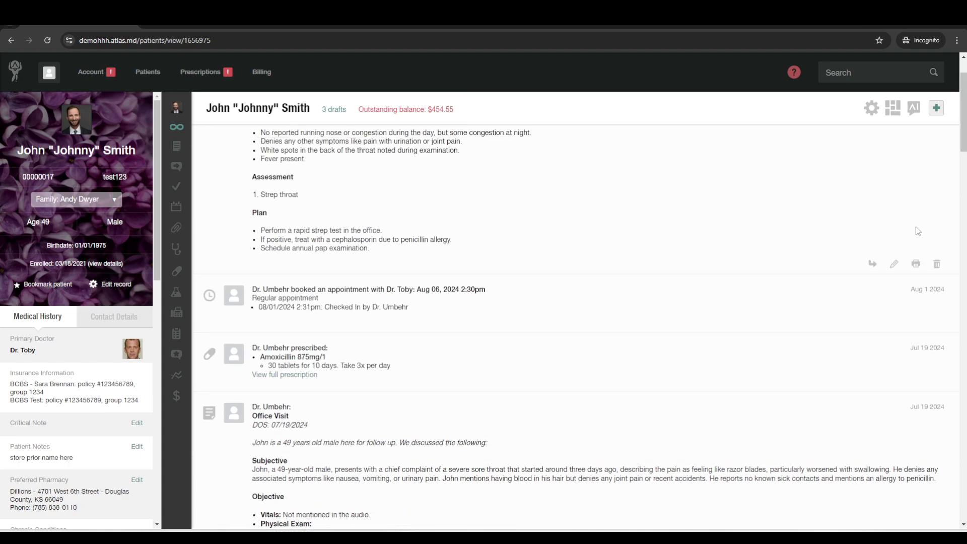
scroll(963, 132, up, 1)
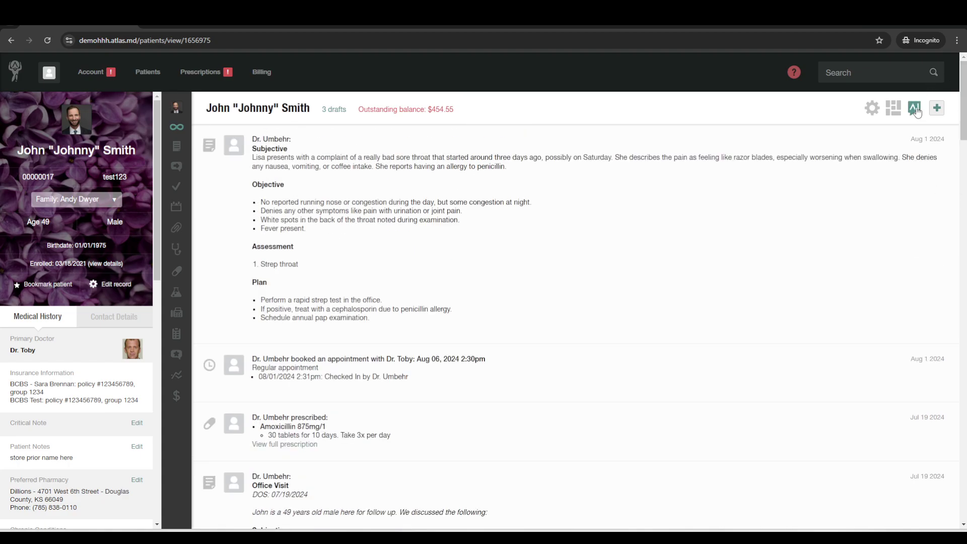
Generate an AI referral to Gastroenterology with stomach pain as the primary concern.
click(914, 108)
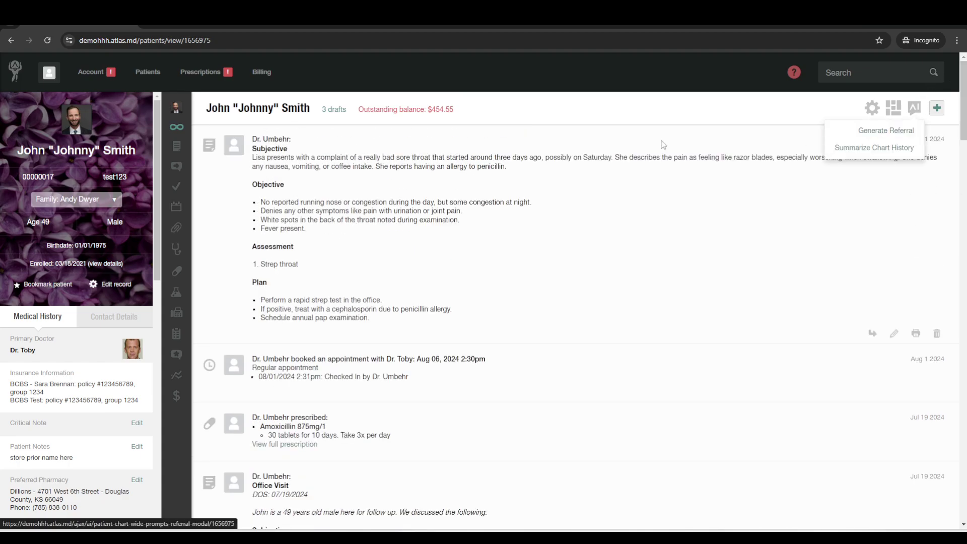
click(849, 132)
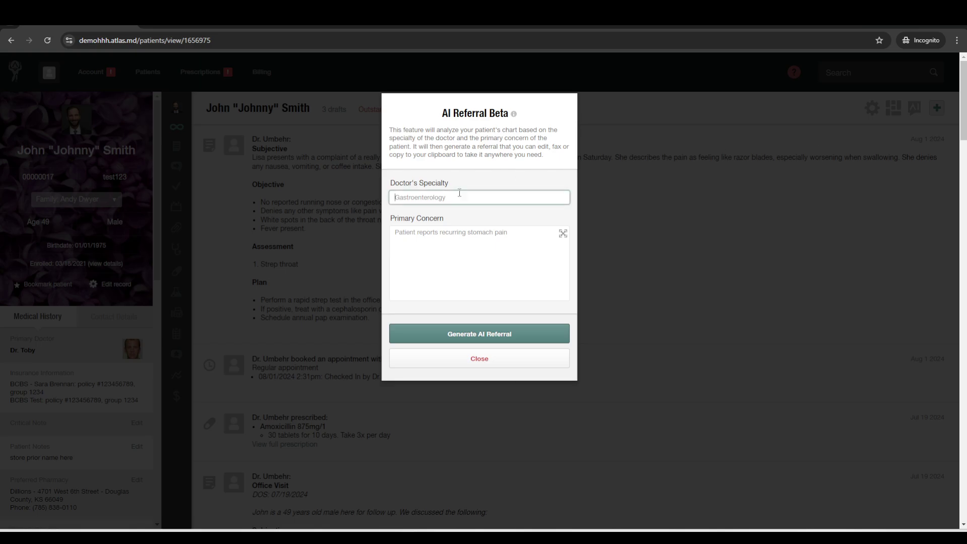
text(gas)
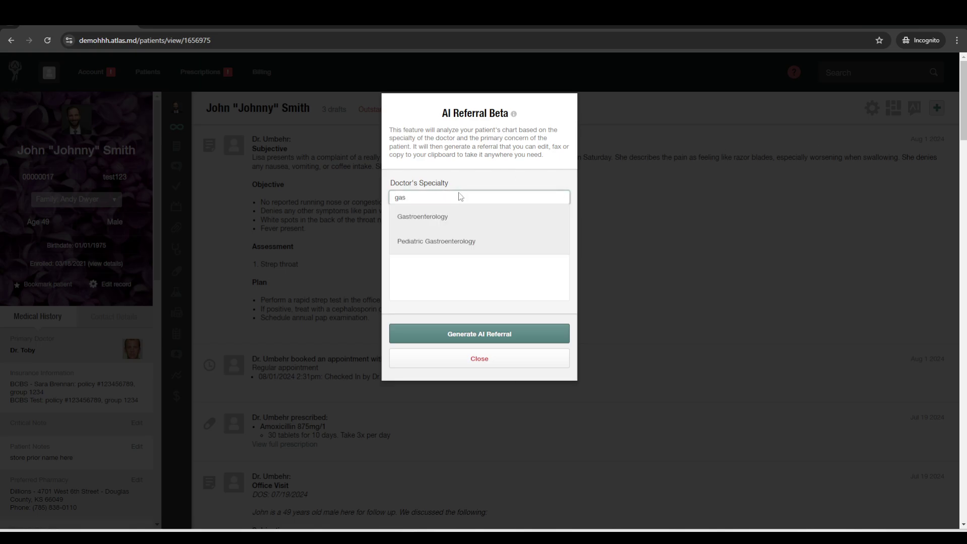
click(436, 218)
click(447, 253)
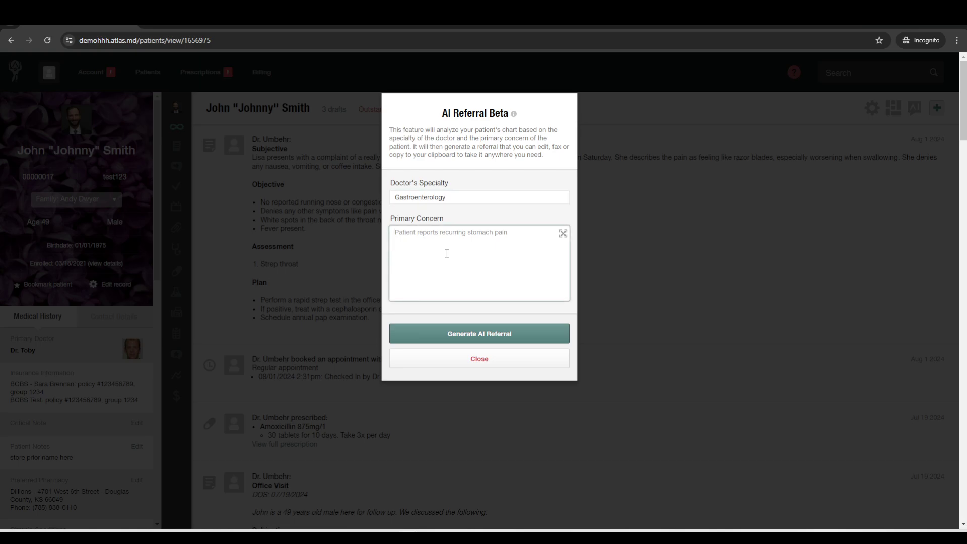
text(pa)
text(eports stomach pain)
click(446, 330)
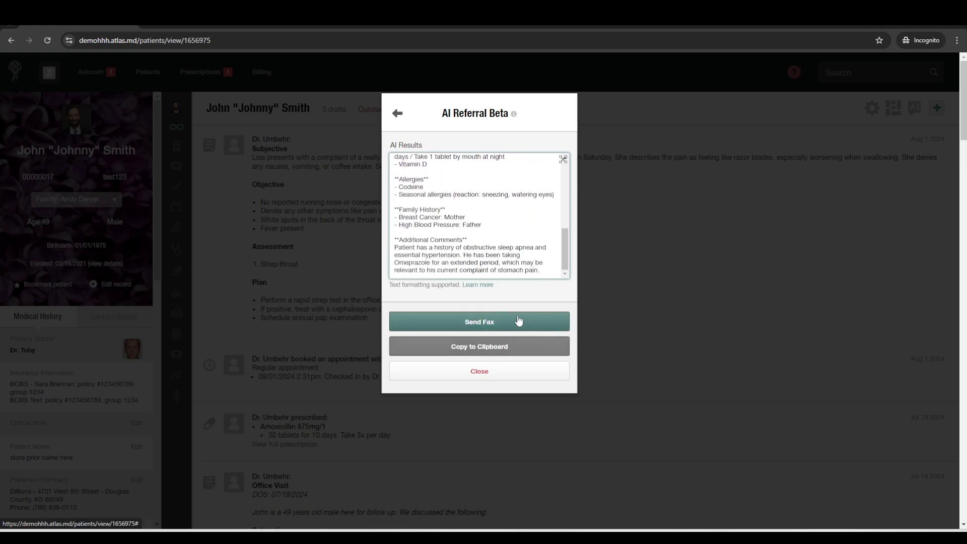
Discard the generated referral draft without sending it.
click(507, 379)
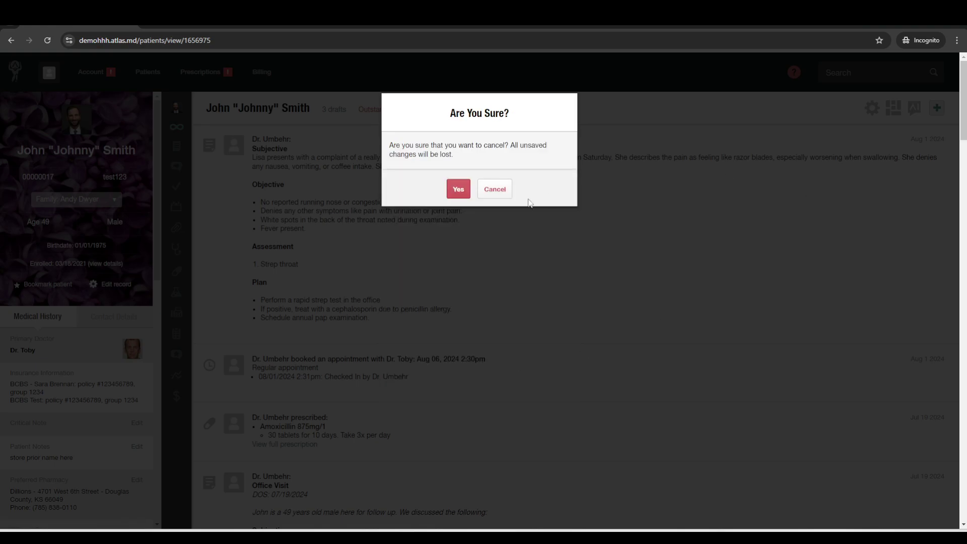
click(458, 187)
click(915, 110)
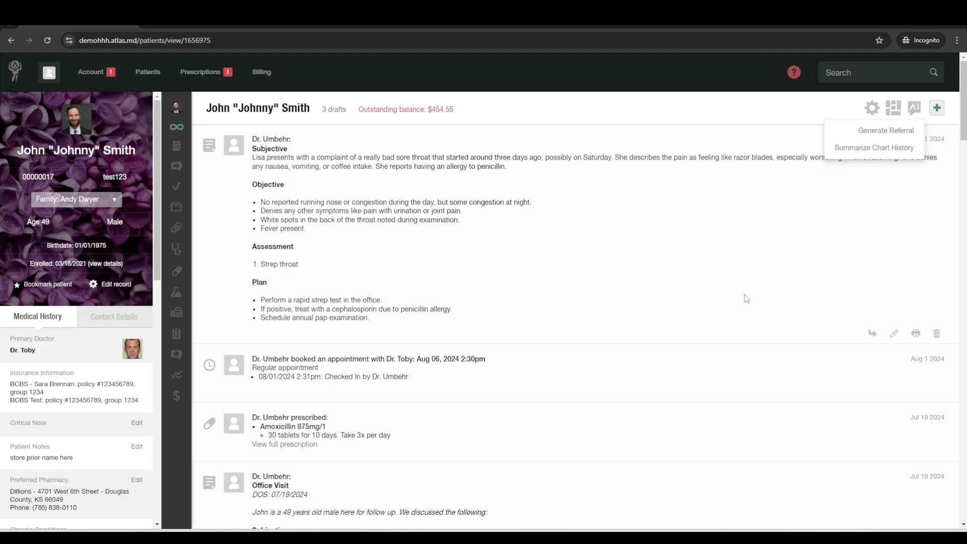
Preview the self-scheduling invite and the Patient Hub login page from the chart options.
click(573, 235)
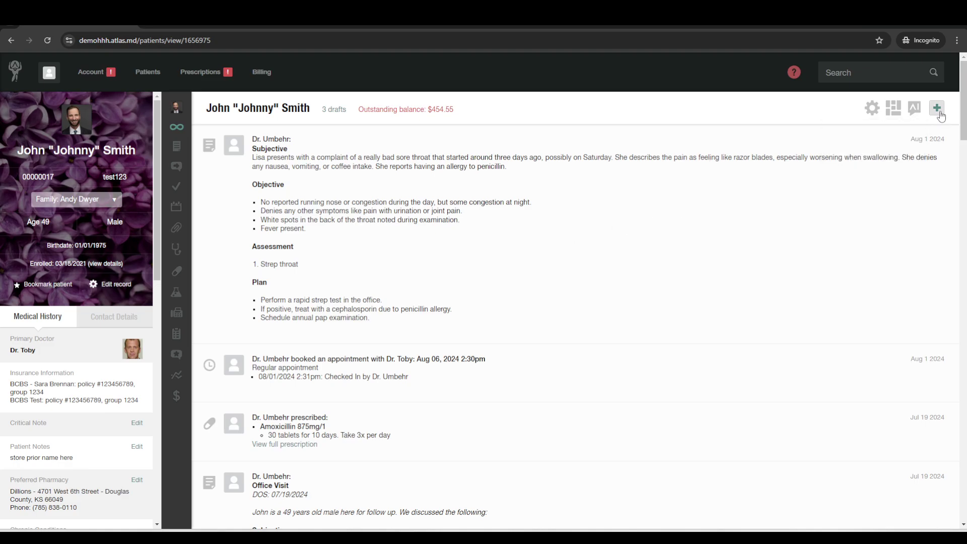
click(877, 115)
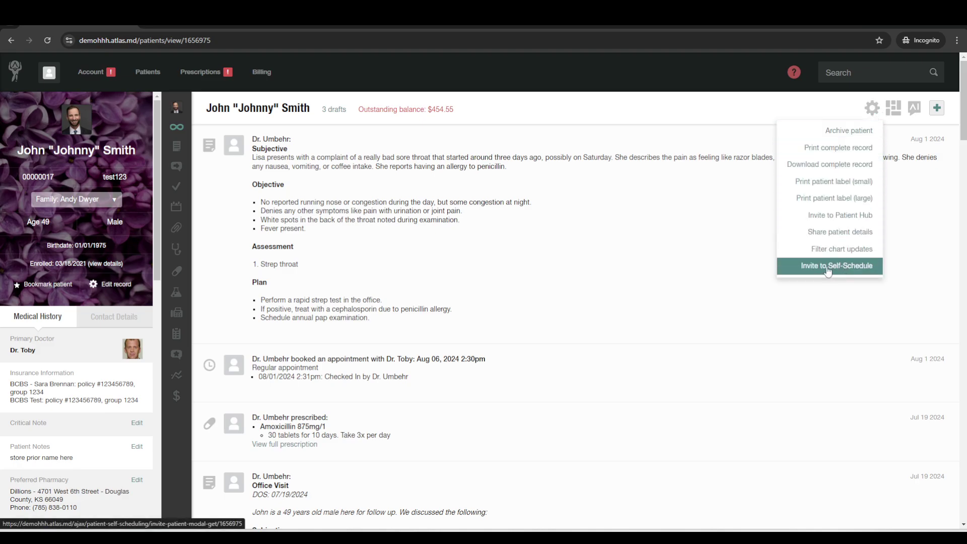
click(426, 26)
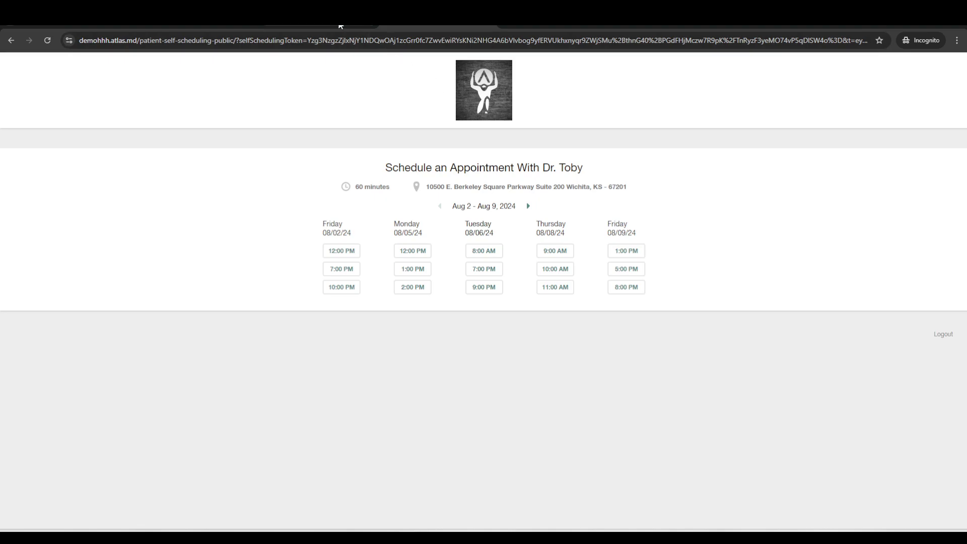
click(290, 26)
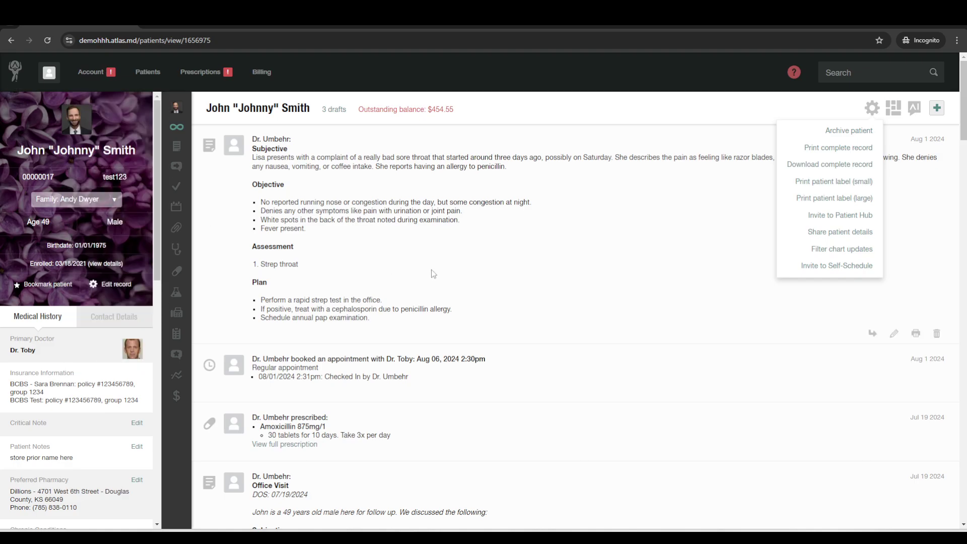
View the adult patient's vitals trends, then the toddler test patient's growth charts.
click(468, 278)
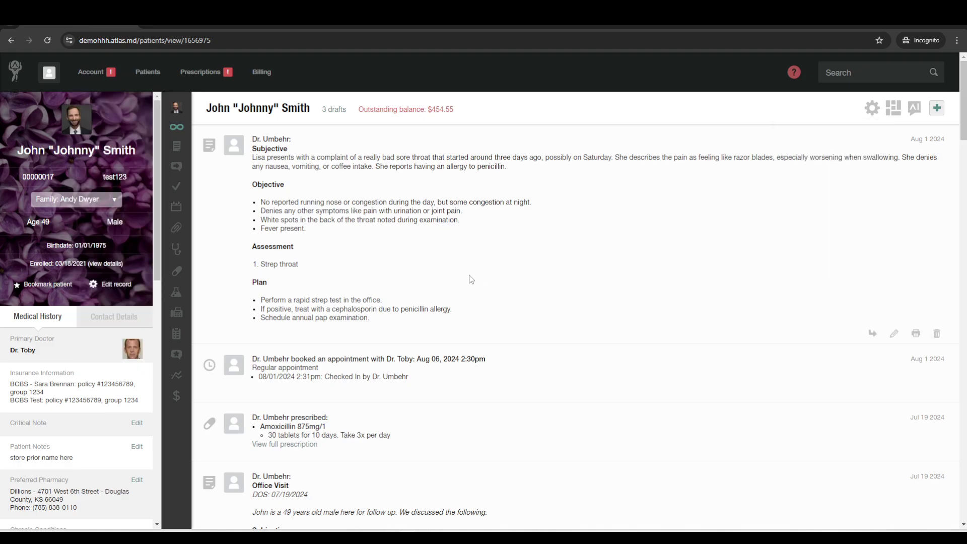
click(176, 374)
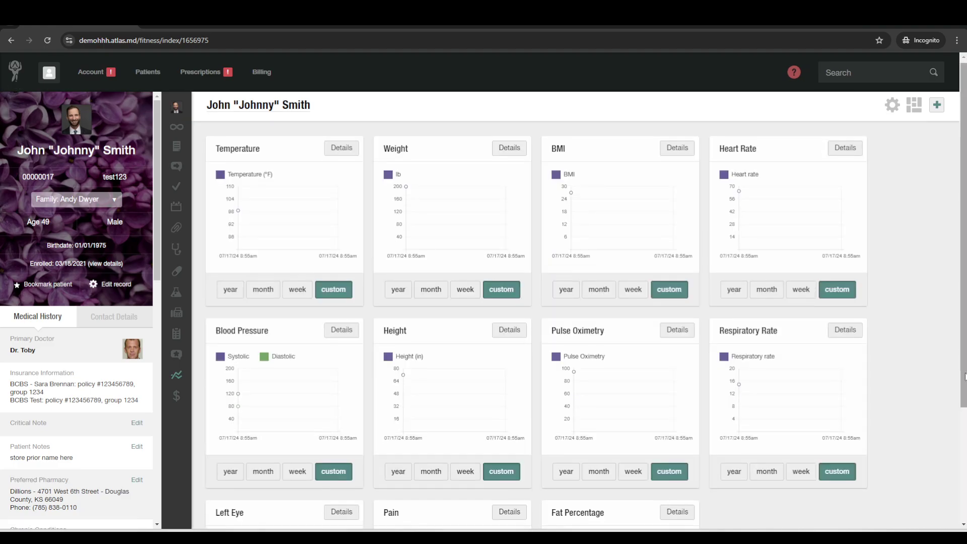
scroll(939, 342, down, 2)
scroll(579, 302, up, 2)
click(147, 71)
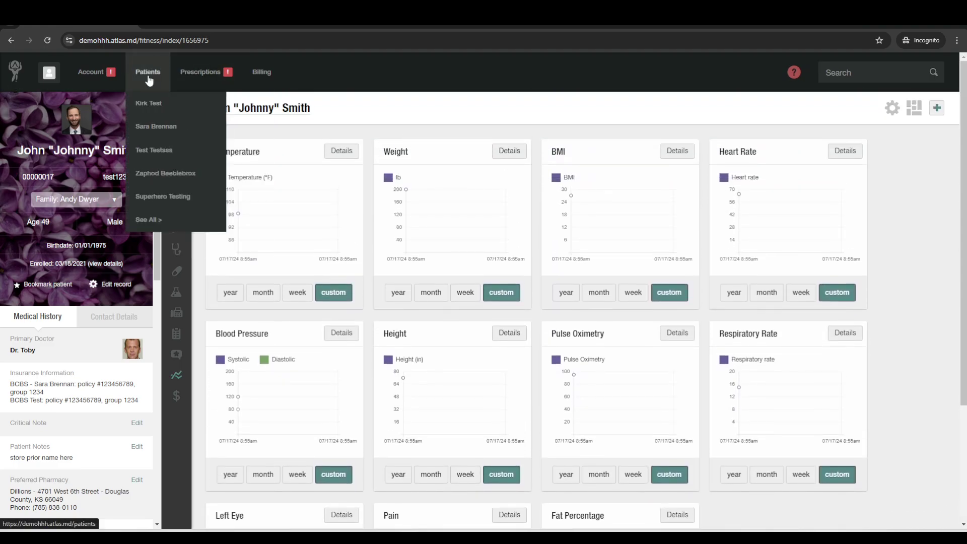
click(148, 101)
click(176, 374)
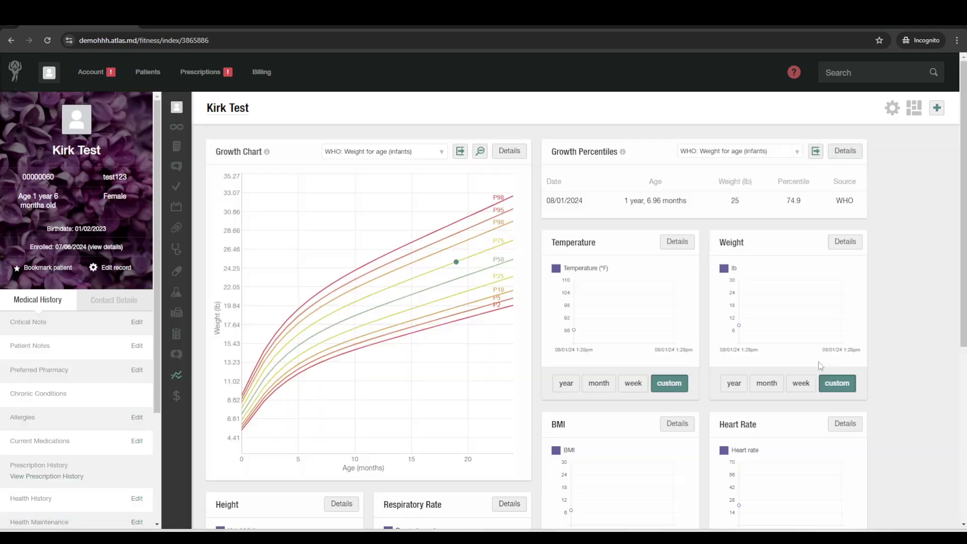
scroll(856, 345, down, 5)
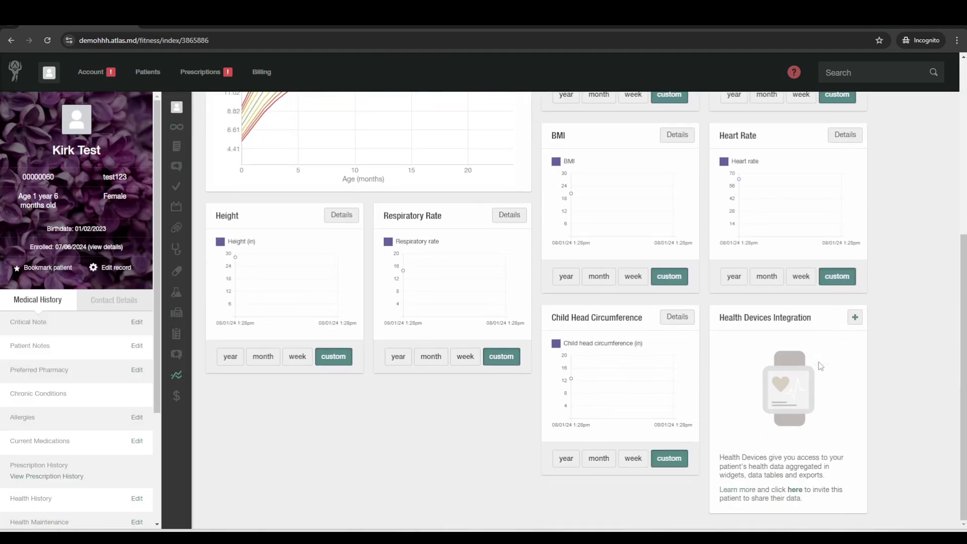
Cancel a health device invitation, browse the connectable device apps, and return to the first patient.
click(855, 322)
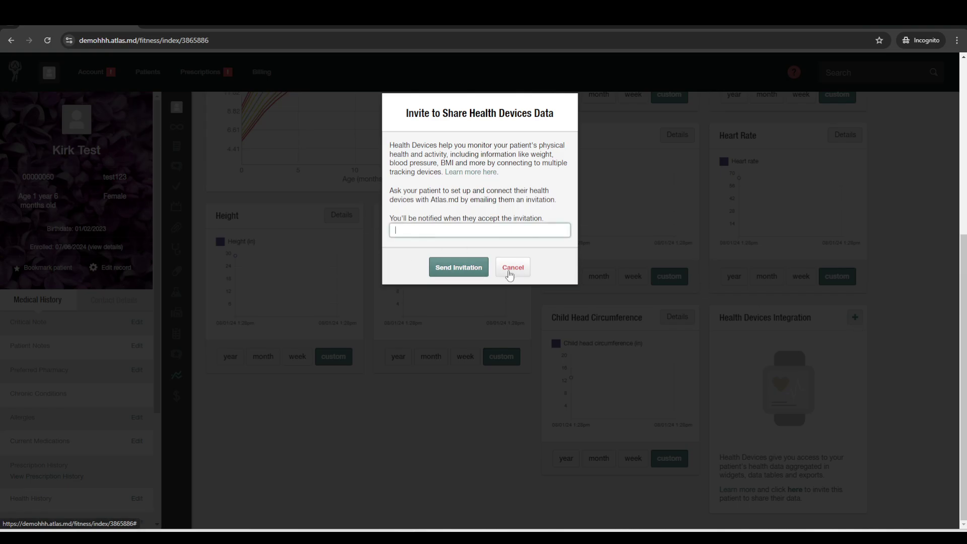
click(512, 269)
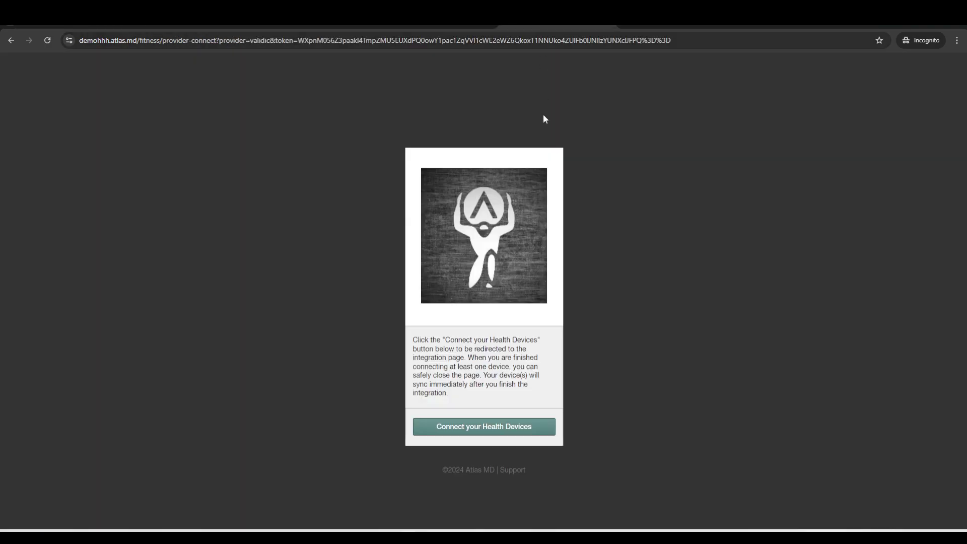
click(470, 430)
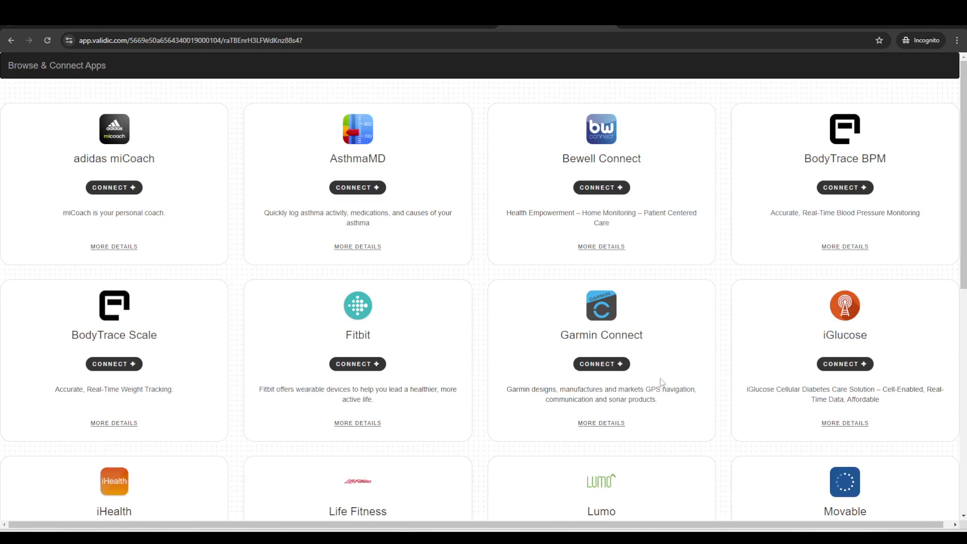
mouse_move(963, 184)
mouse_down()
mouse_move(966, 378)
mouse_move(966, 190)
mouse_up()
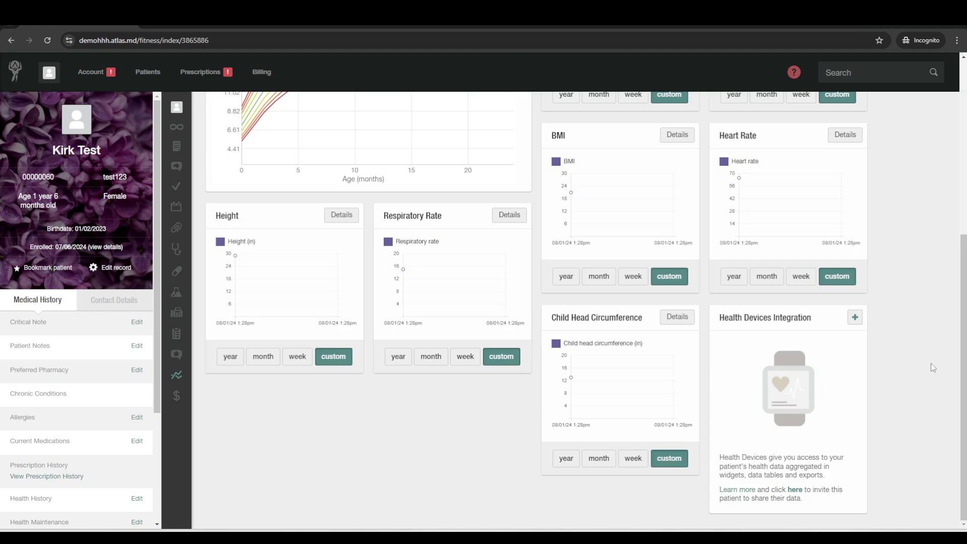
drag(963, 375, 964, 201)
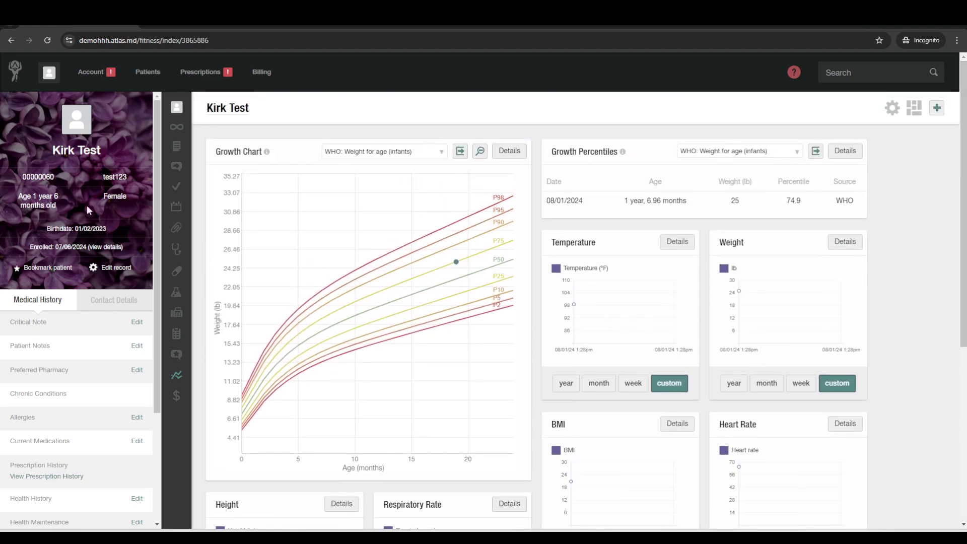
mouse_move(148, 71)
click(151, 101)
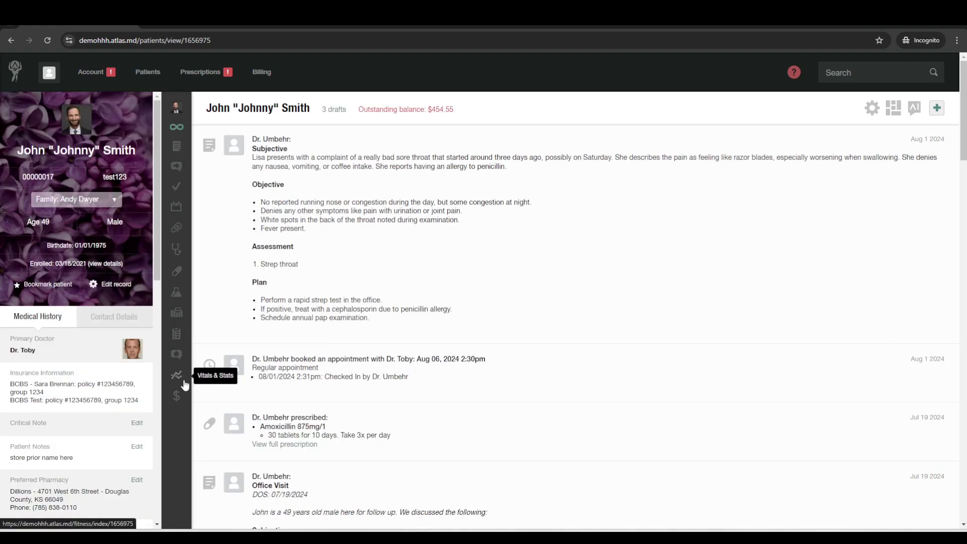
Add a lab order to the record to bring up Quest Diagnostics, LabCorp and custom lab choices.
click(935, 109)
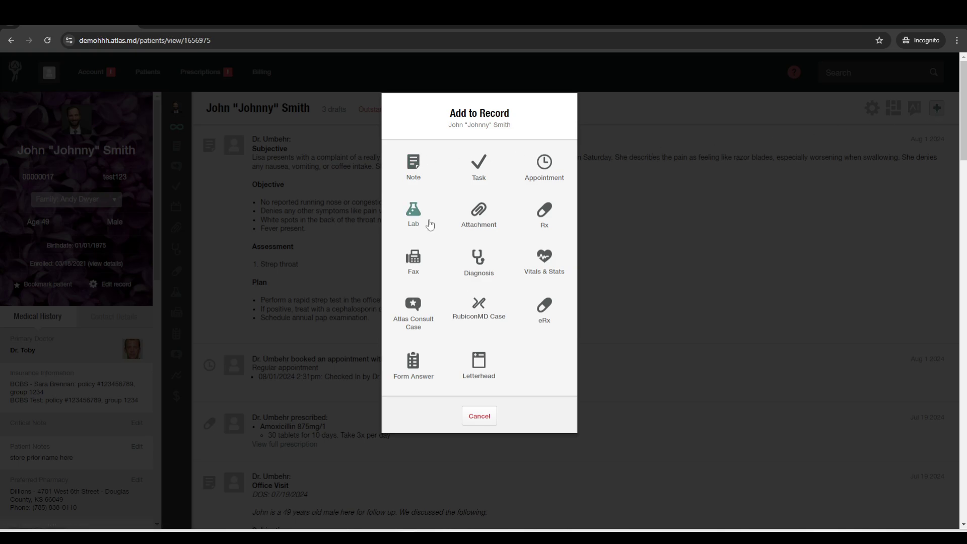
click(432, 221)
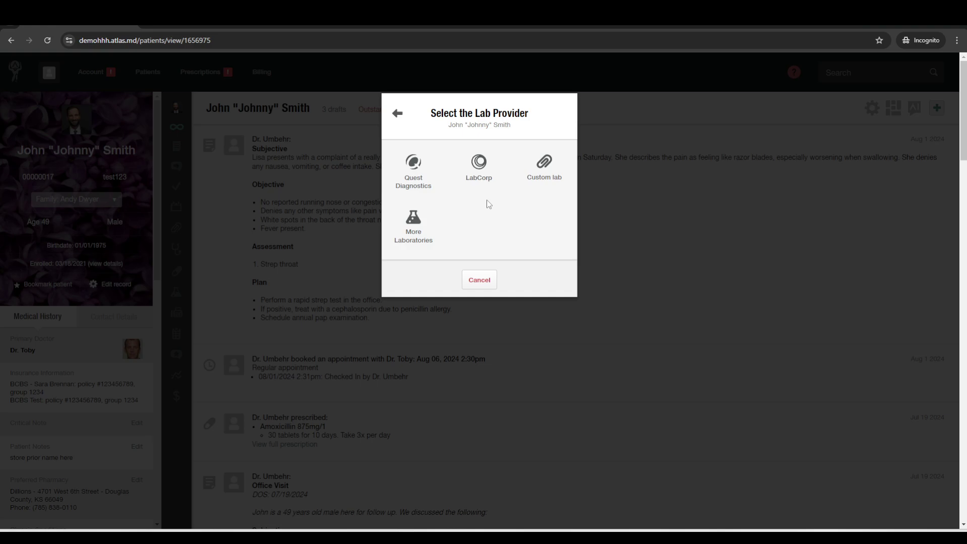
Look through a new prescription form for the patient, then close it.
click(397, 113)
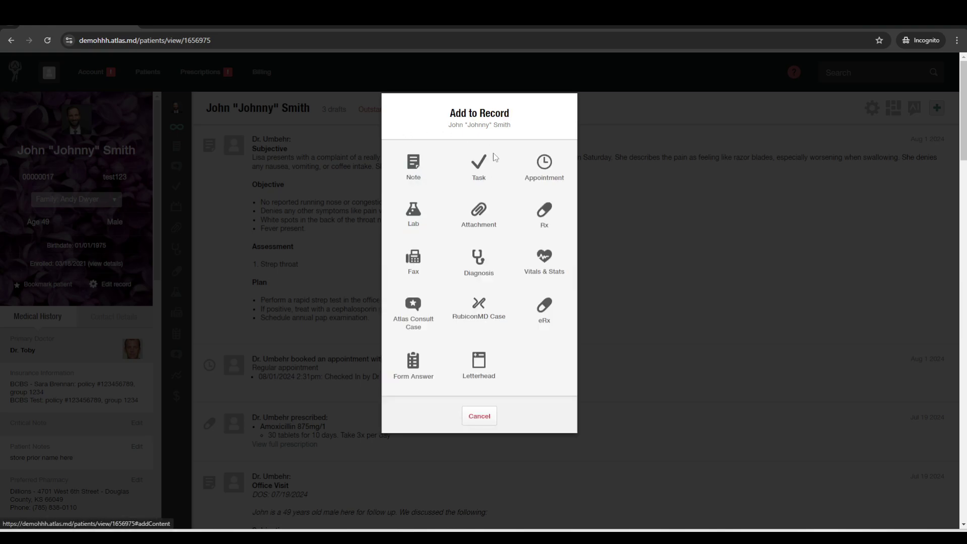
click(567, 231)
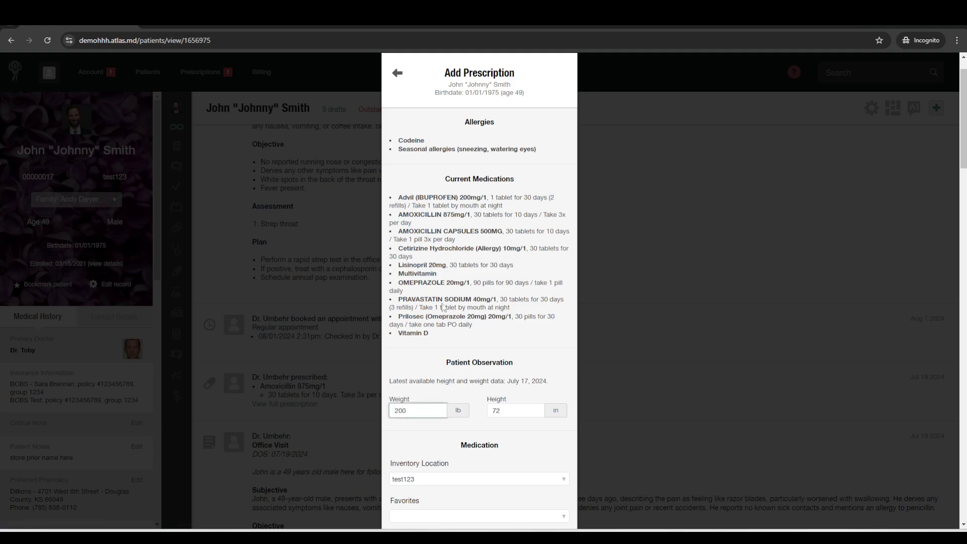
scroll(443, 307, down, 3)
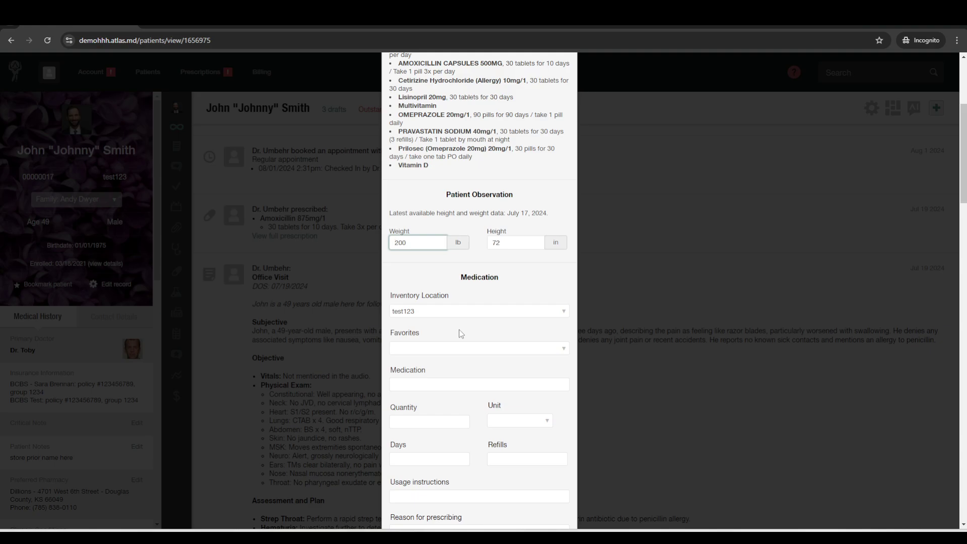
scroll(494, 475, down, 6)
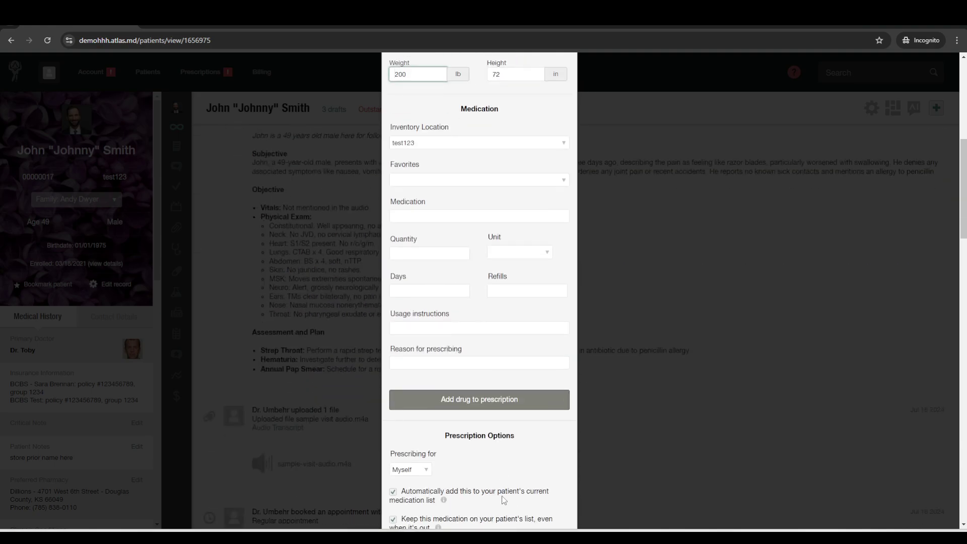
click(515, 394)
Check the in-house drug inventory, then return to the patient's record to add an item.
click(200, 72)
click(193, 101)
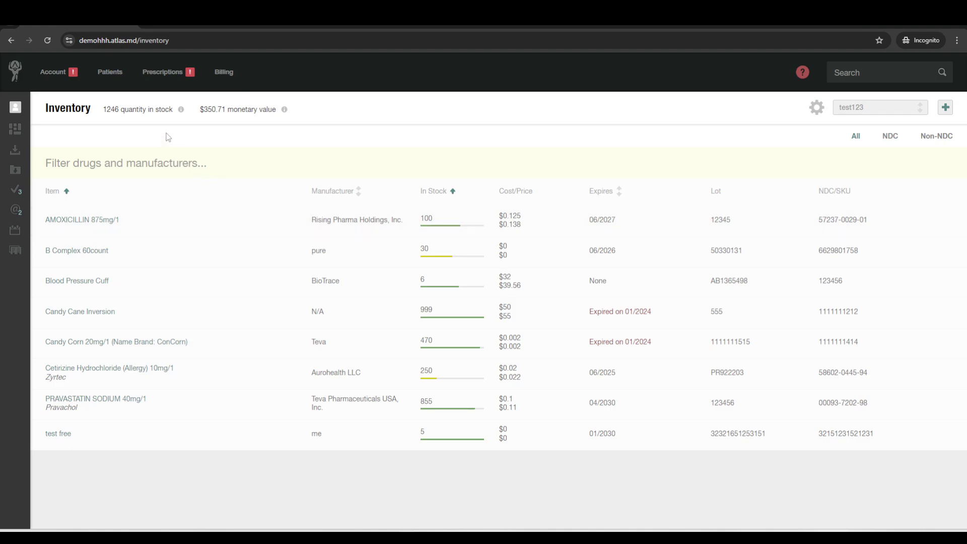
click(110, 72)
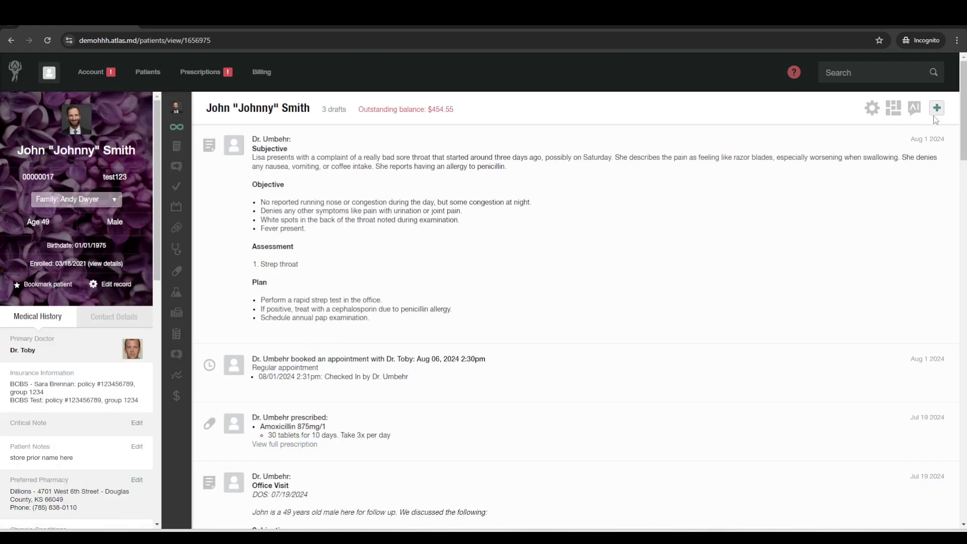
click(937, 108)
Start a prescription and select AMOXICILLIN 875mg/1 as the medication.
click(558, 218)
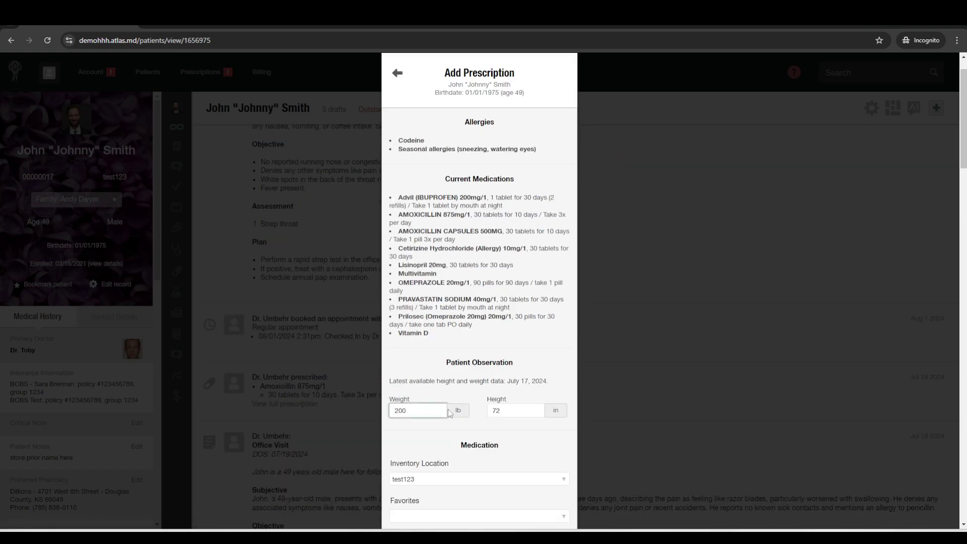
scroll(448, 409, down, 3)
click(427, 388)
text(a)
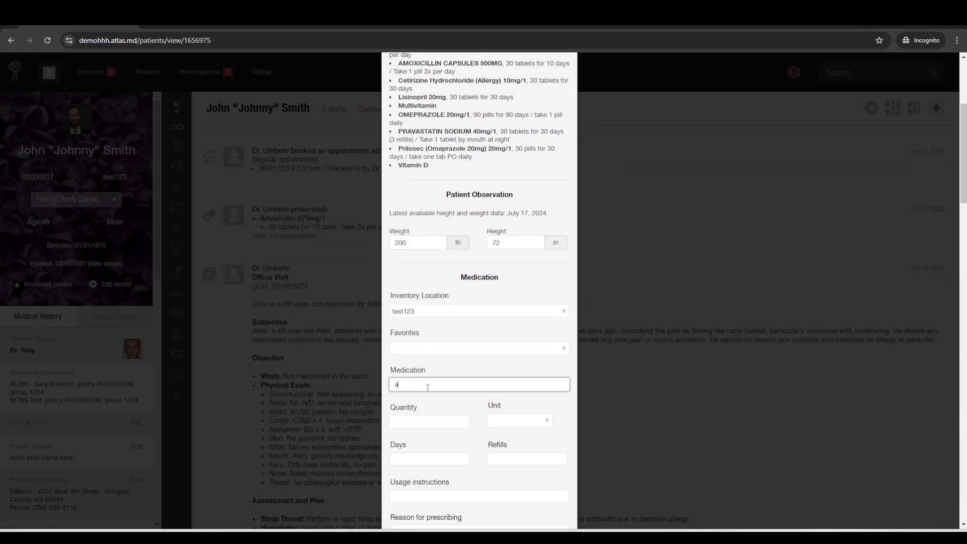
text(mo)
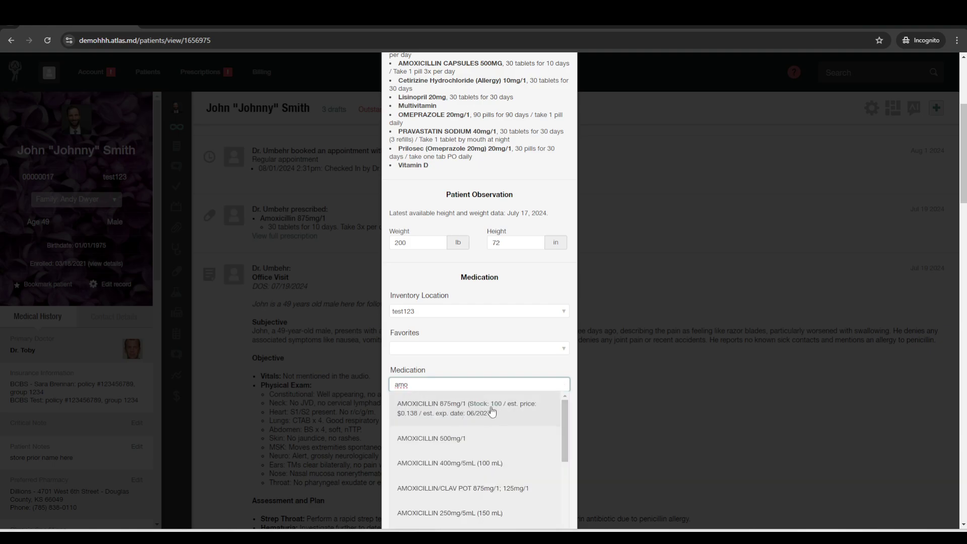
click(492, 411)
Set quantity 30, 10 days, and the instruction 'Take 3x per day'.
scroll(445, 302, down, 3)
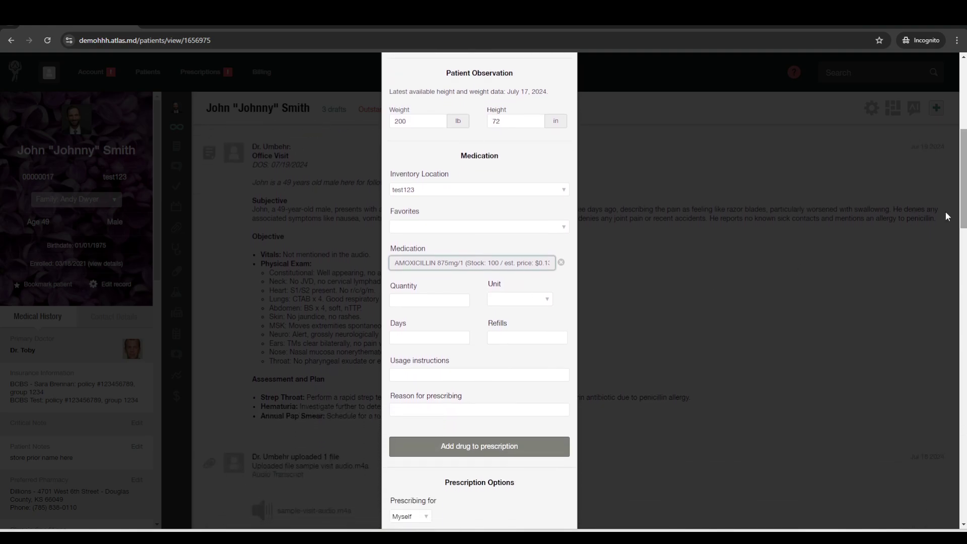
click(445, 302)
text(30)
key(Tab)
key(t)
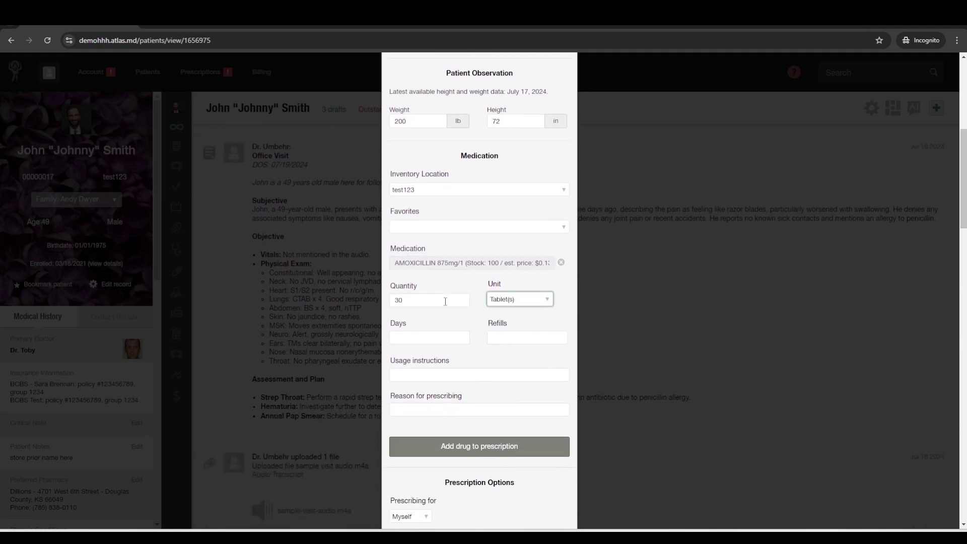
key(Tab)
text(10)
key(Tab)
key(Tab)
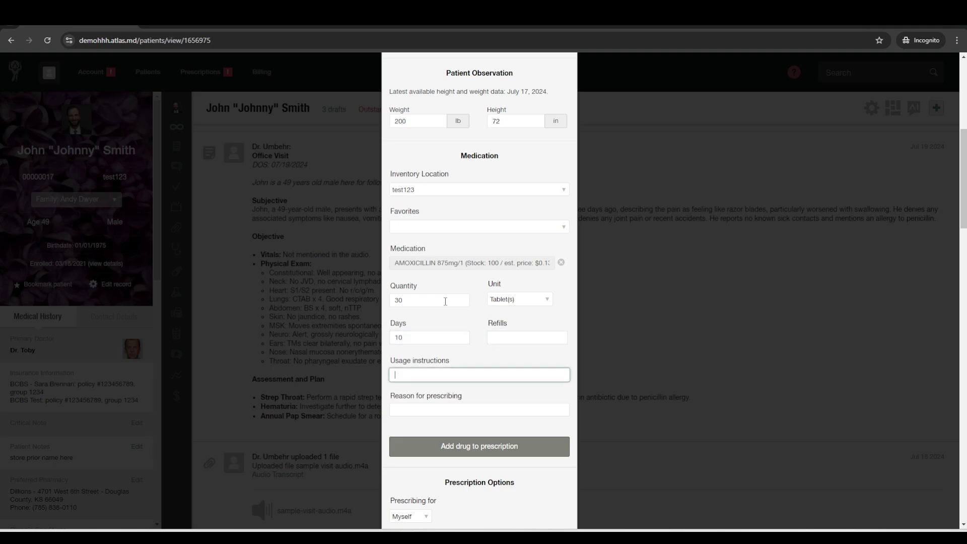
text(take 3x per)
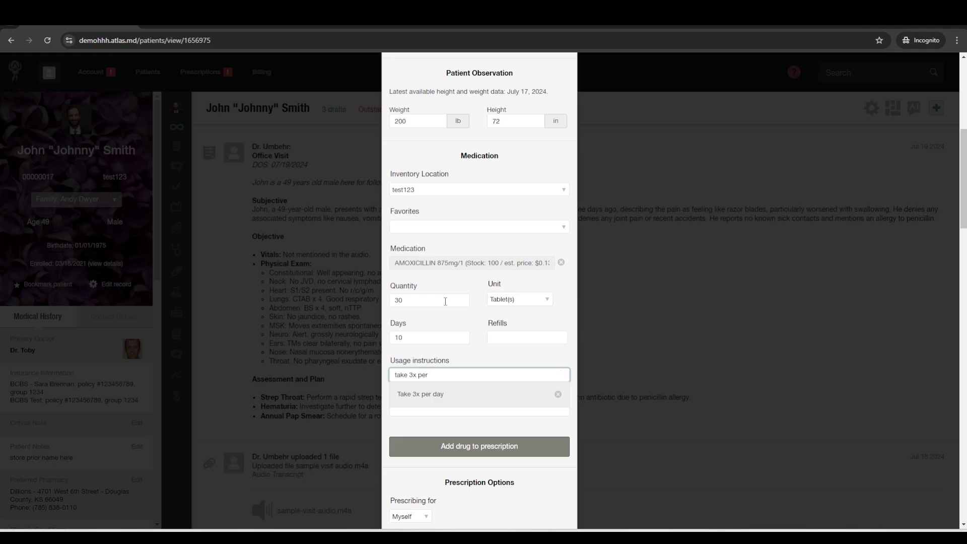
key(Return)
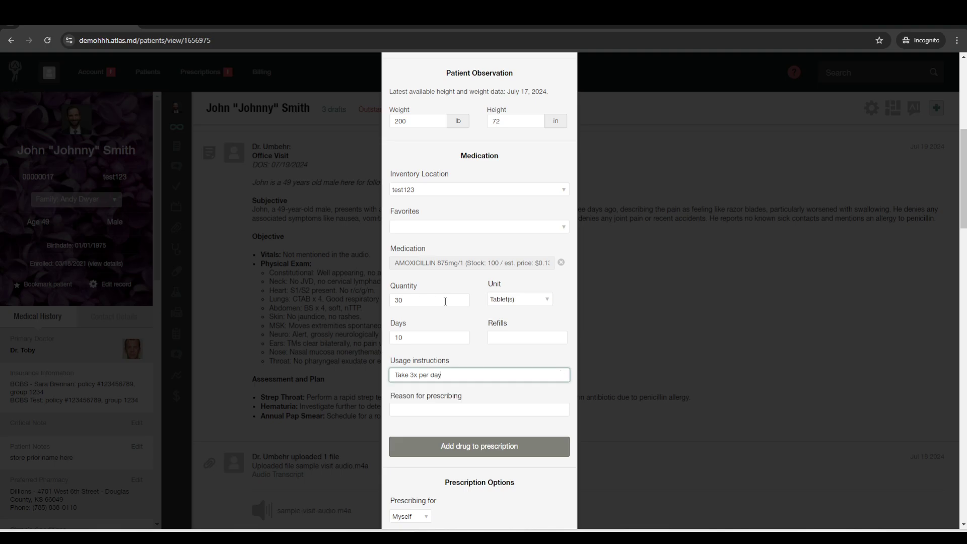
Add the amoxicillin to the prescription and submit it.
click(477, 446)
scroll(477, 447, down, 3)
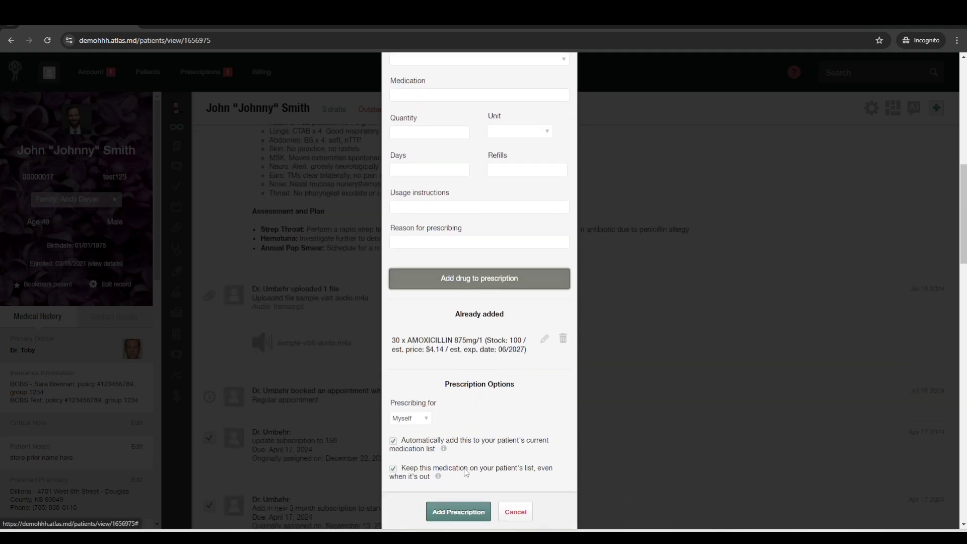
click(456, 509)
Confirm the amoxicillin prescription, dispense it in-house, and save its printed drug label.
click(458, 198)
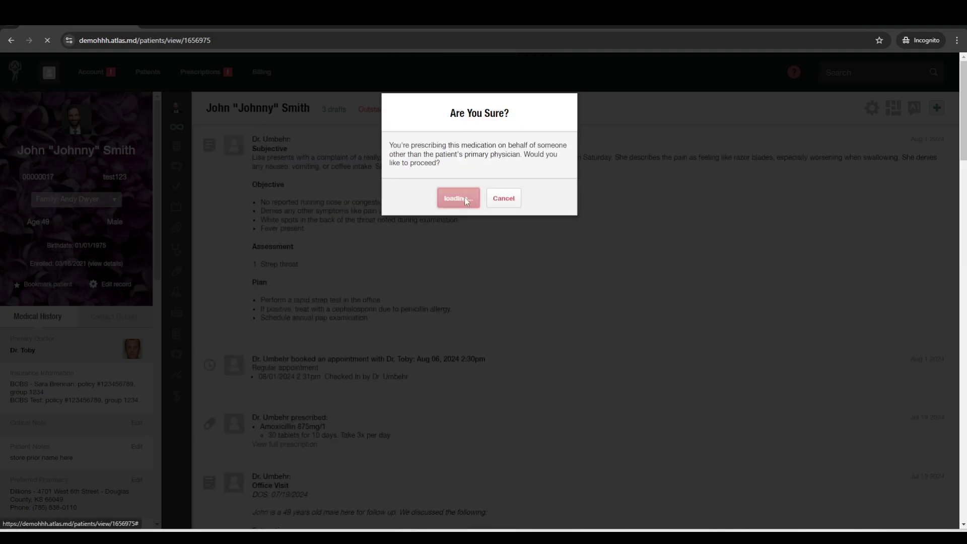
click(954, 108)
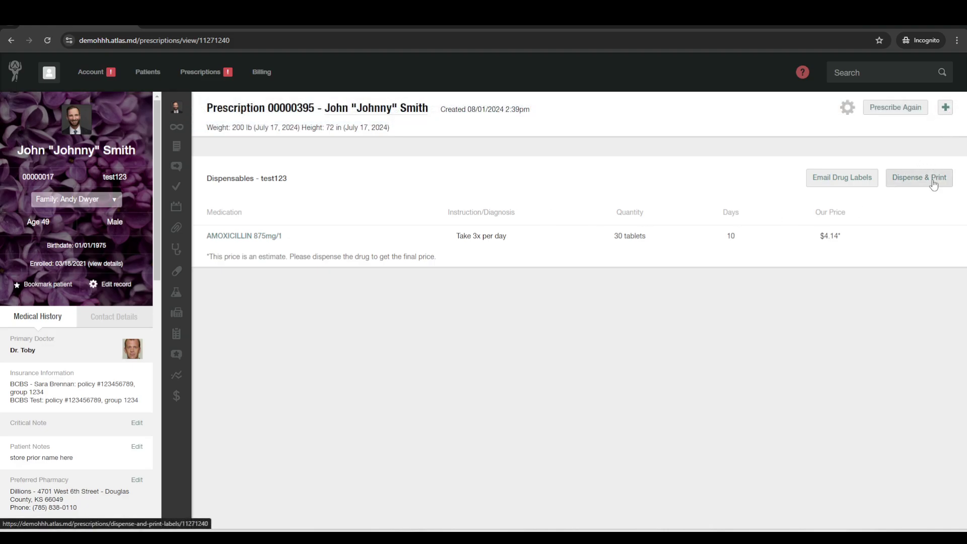
click(934, 180)
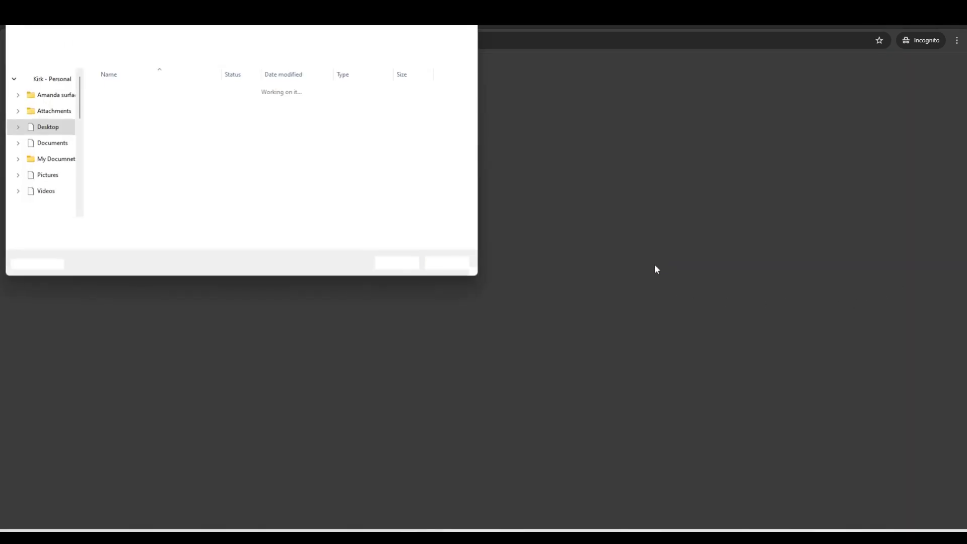
click(396, 266)
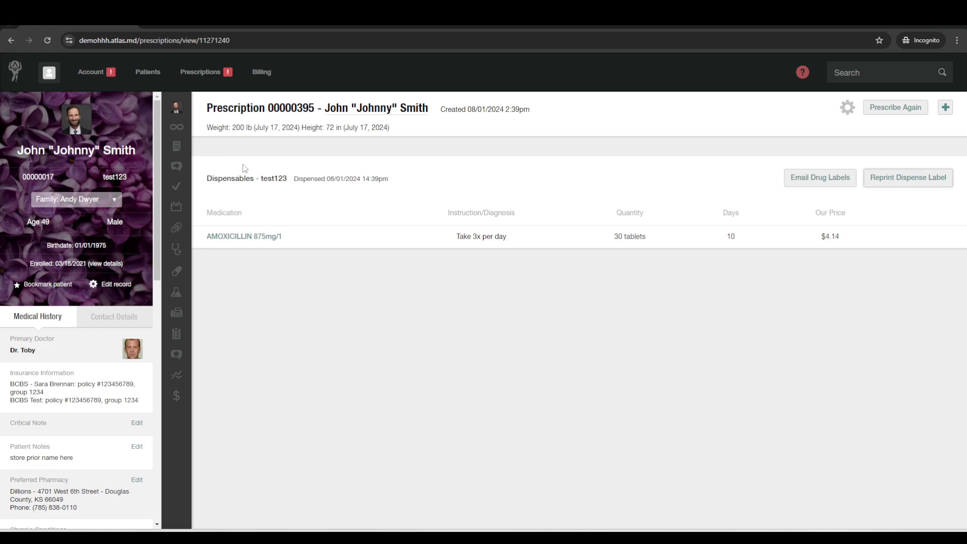
Open the patient's record and start an Atlas Consult Case to list specialist consultants.
mouse_move(202, 88)
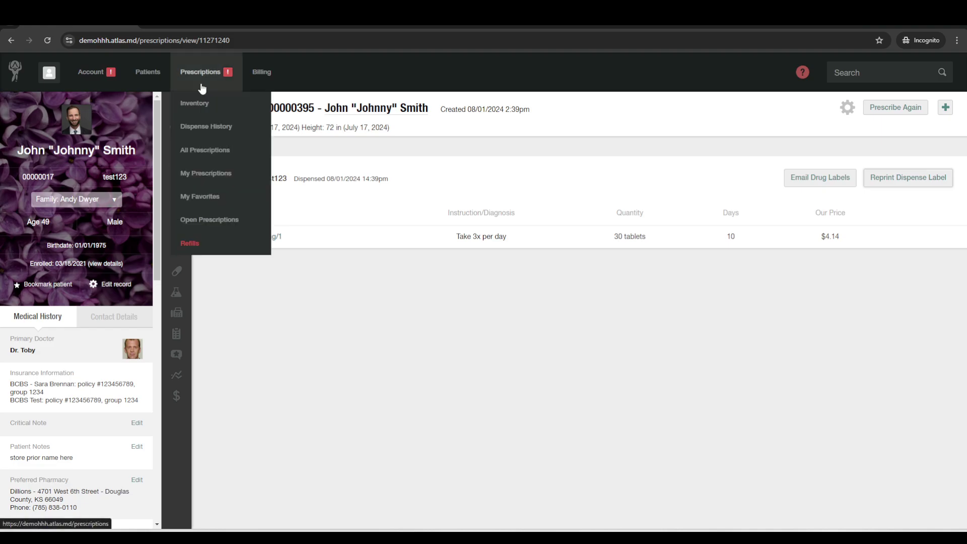
click(151, 79)
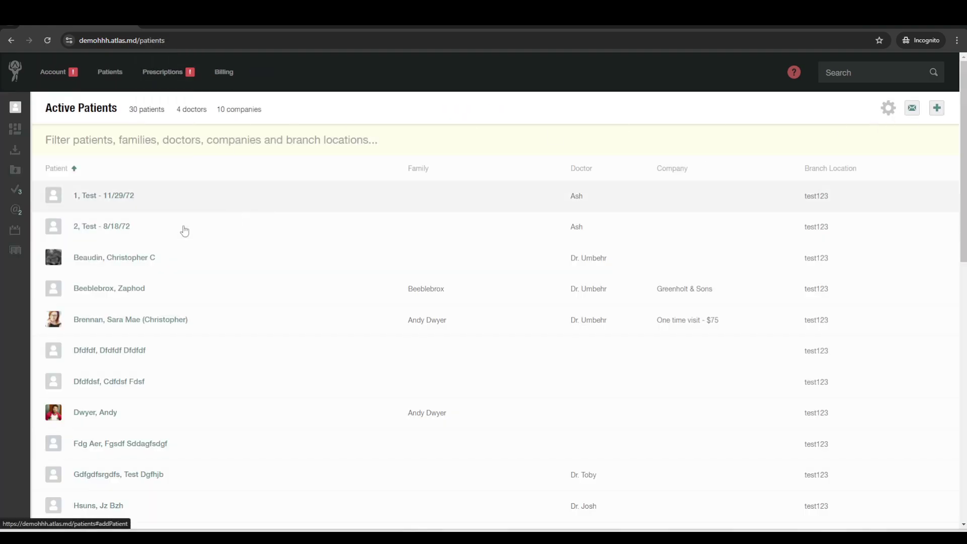
mouse_move(109, 72)
click(147, 99)
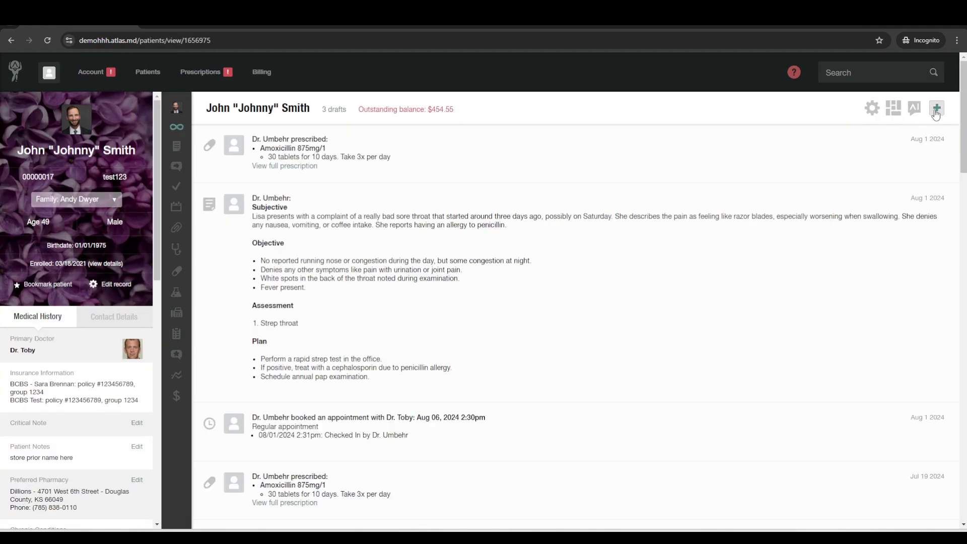
click(936, 109)
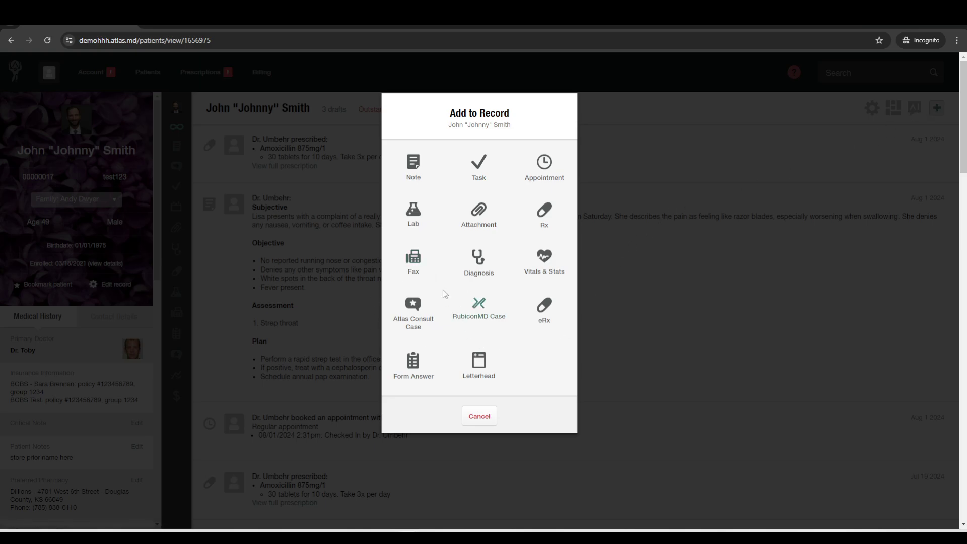
click(416, 323)
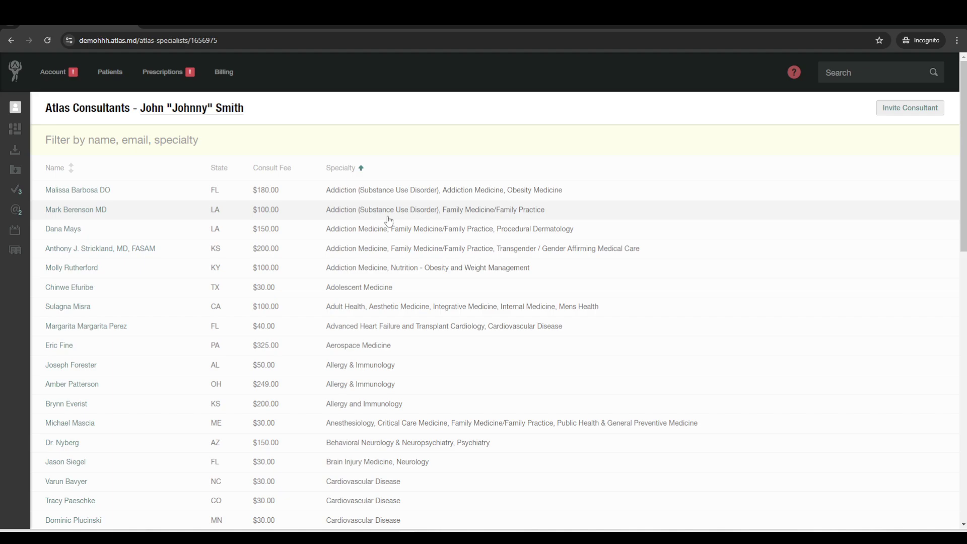
Filter consultants by 'derm', check the first dermatologist's $35.00 fee, and return to the patient.
scroll(425, 344, down, 3)
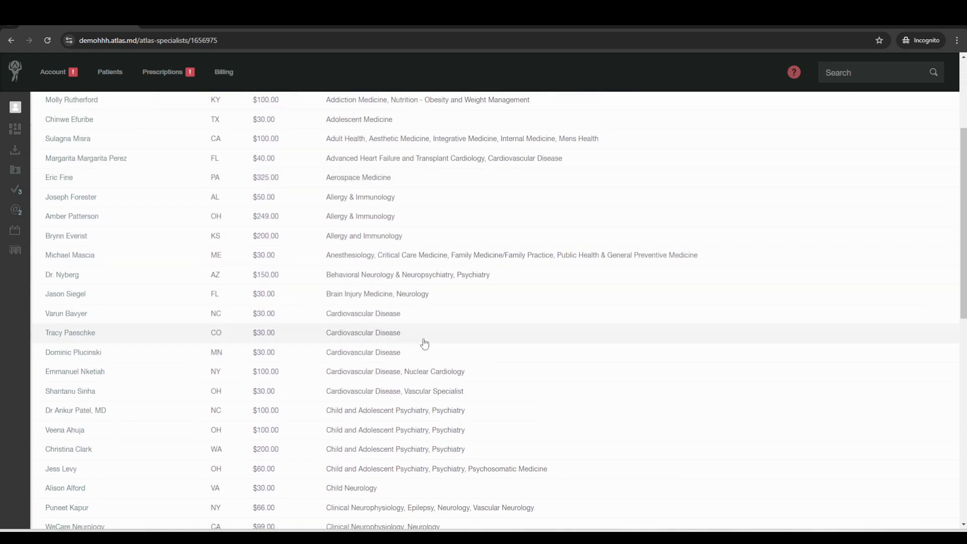
scroll(222, 292, up, 3)
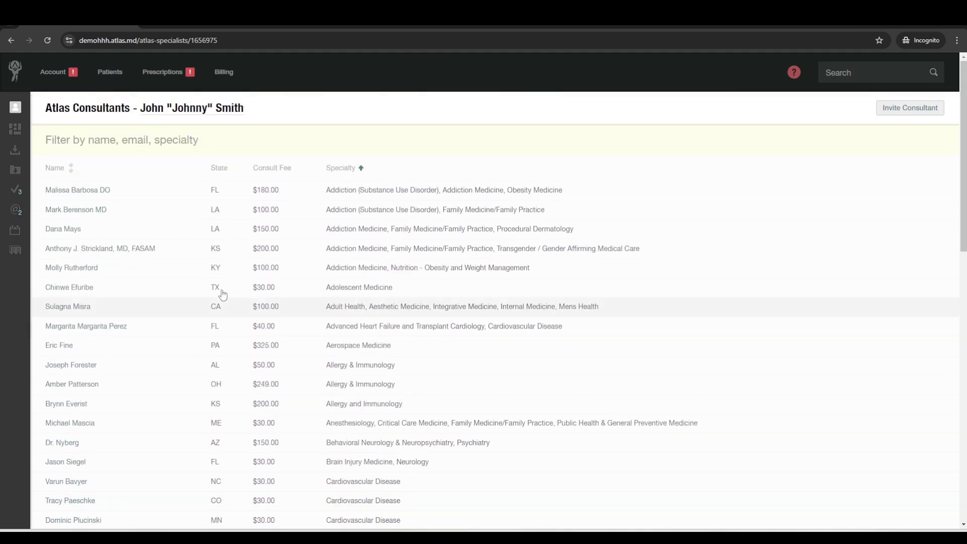
click(153, 139)
text(derm)
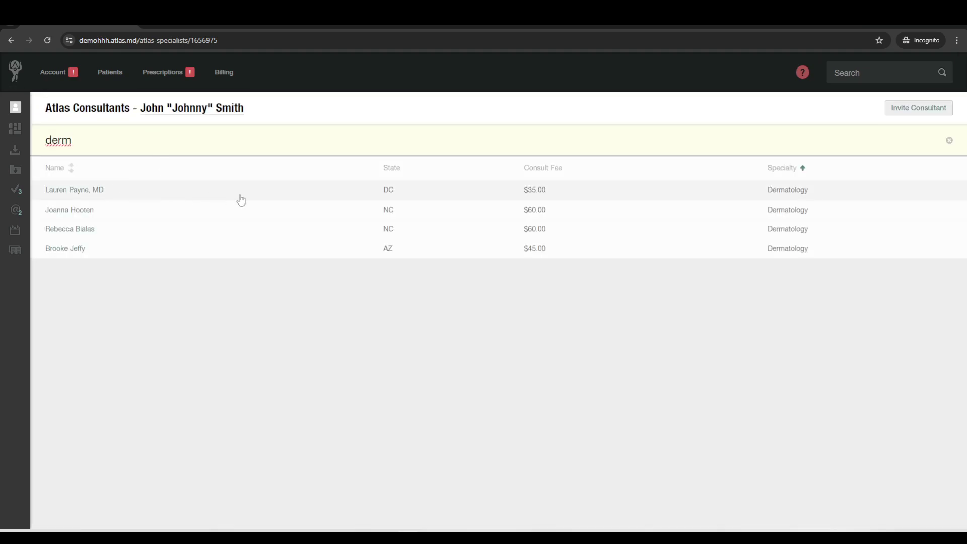
click(241, 196)
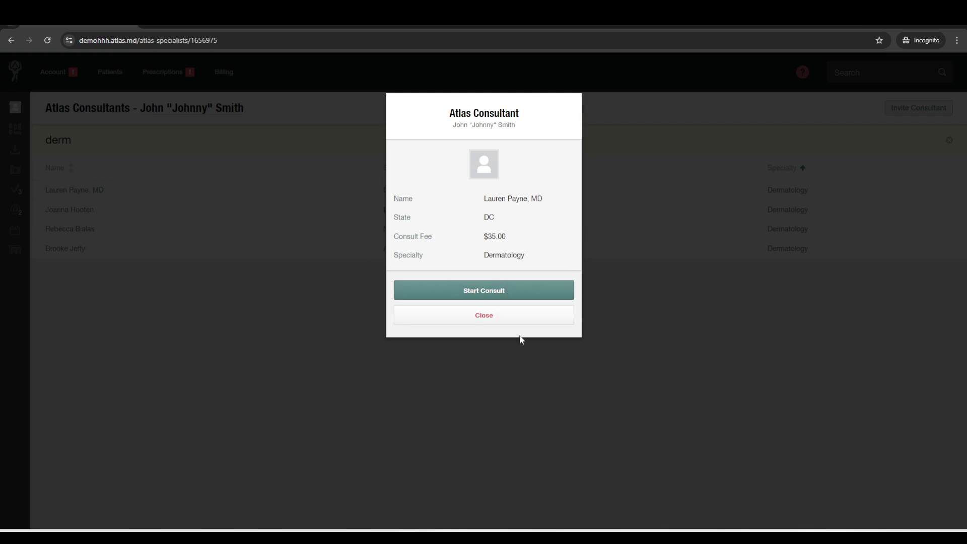
click(513, 316)
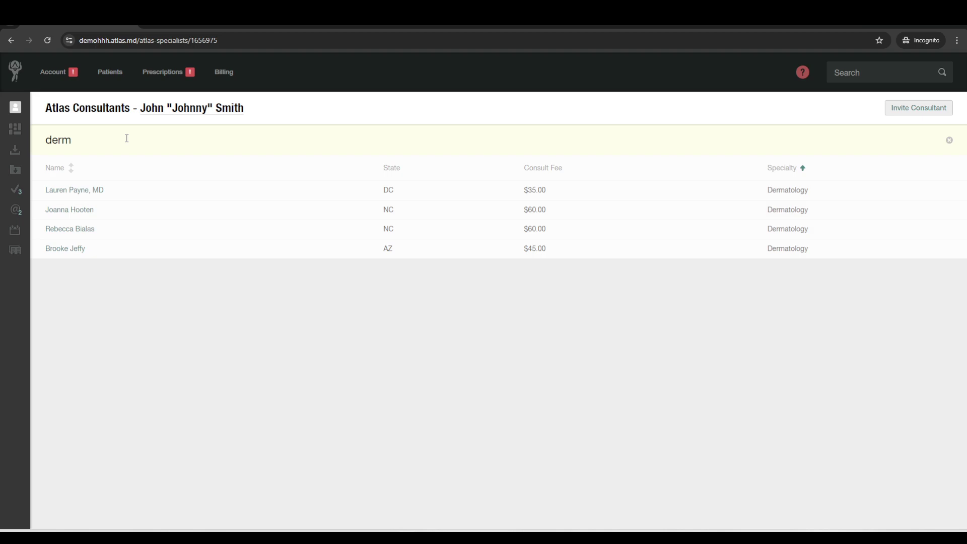
click(179, 119)
Close the Add to Record options, review Billing Reports ($10,965.90 outstanding), then return to the patient's chart.
click(936, 107)
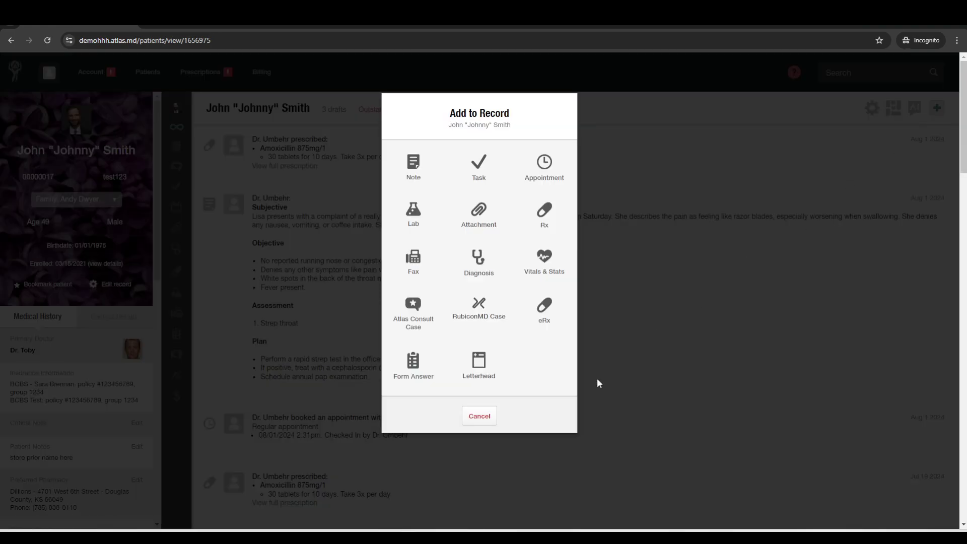
click(489, 412)
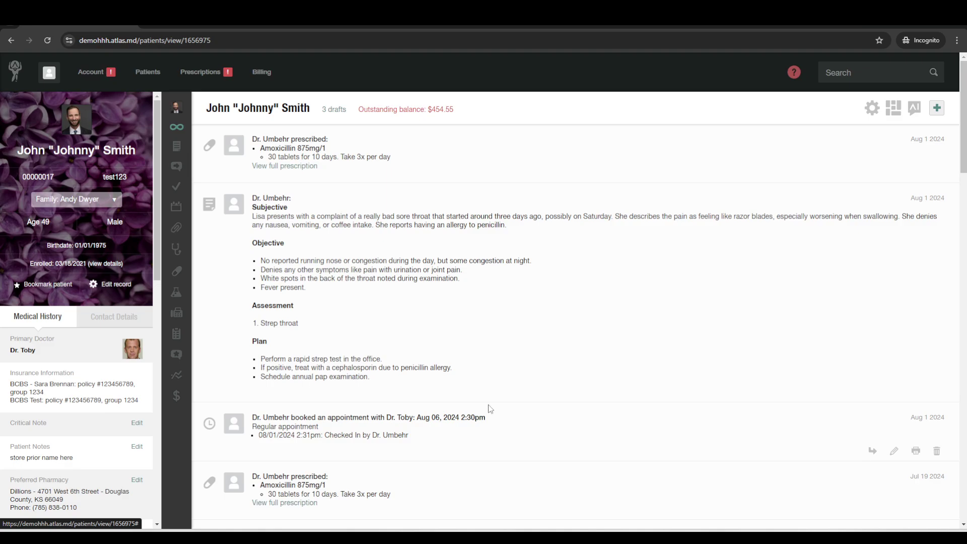
mouse_move(262, 72)
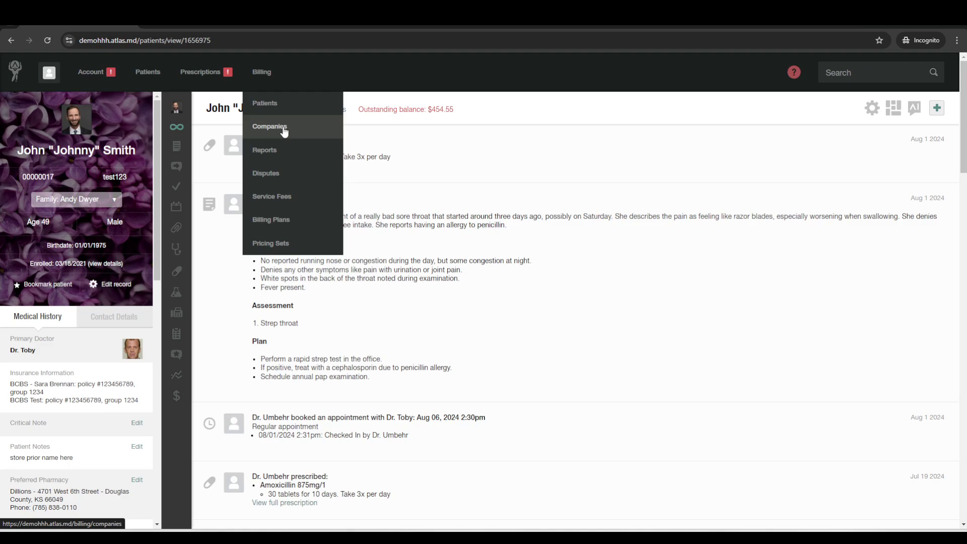
click(280, 150)
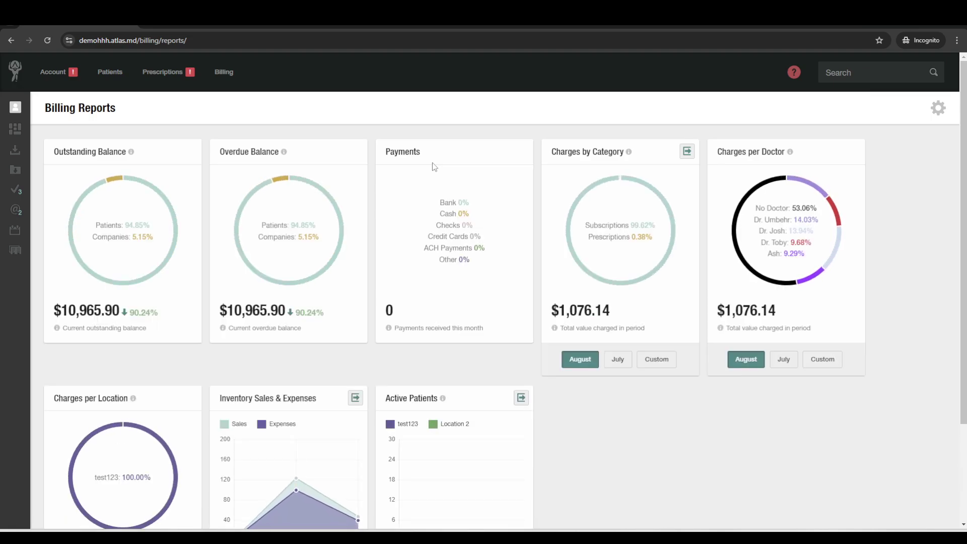
mouse_move(110, 73)
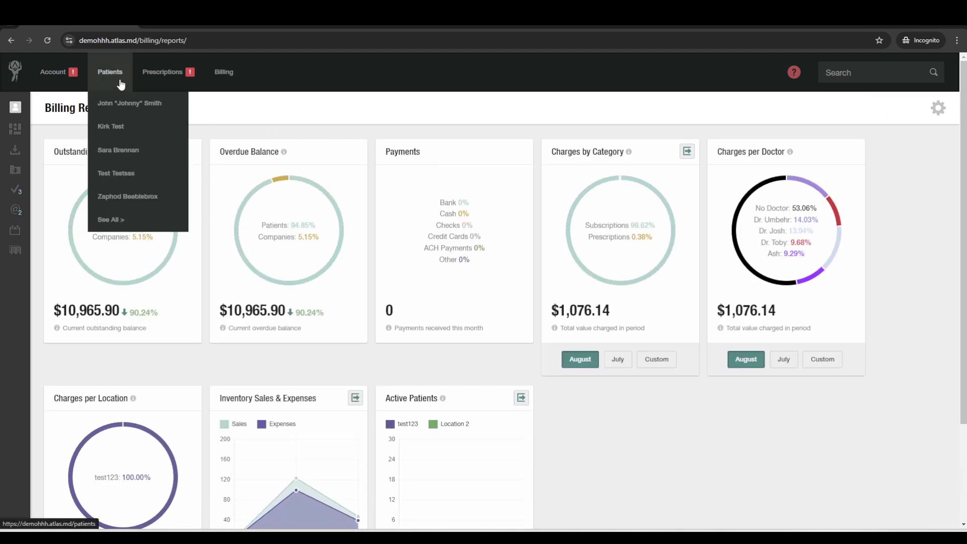
click(124, 108)
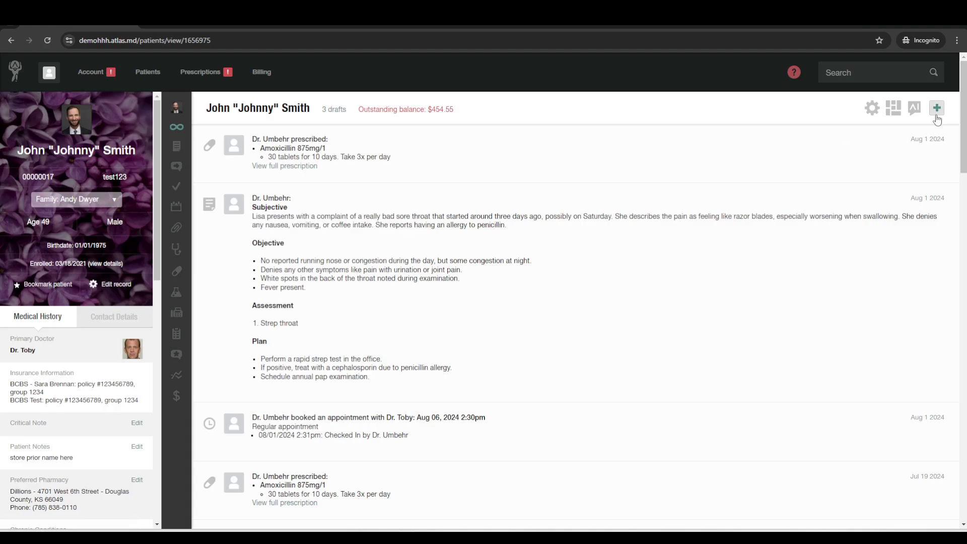
click(937, 108)
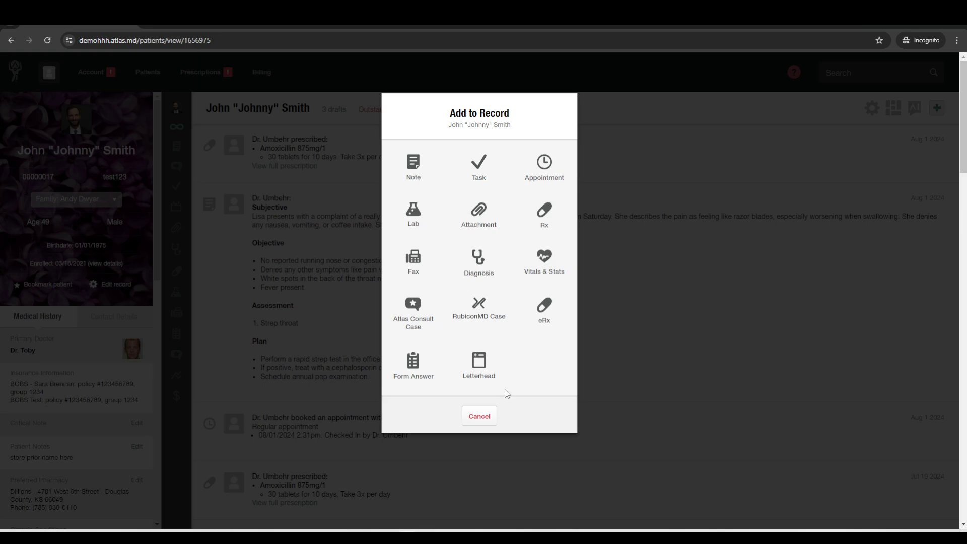
click(484, 419)
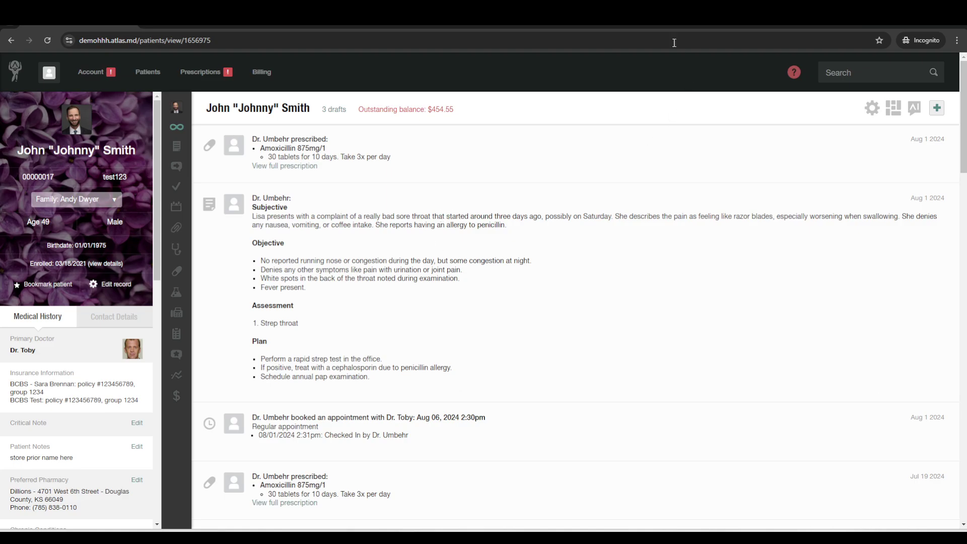
Show the atlas.md/pricing page listing $300/month per registered provider.
click(654, 24)
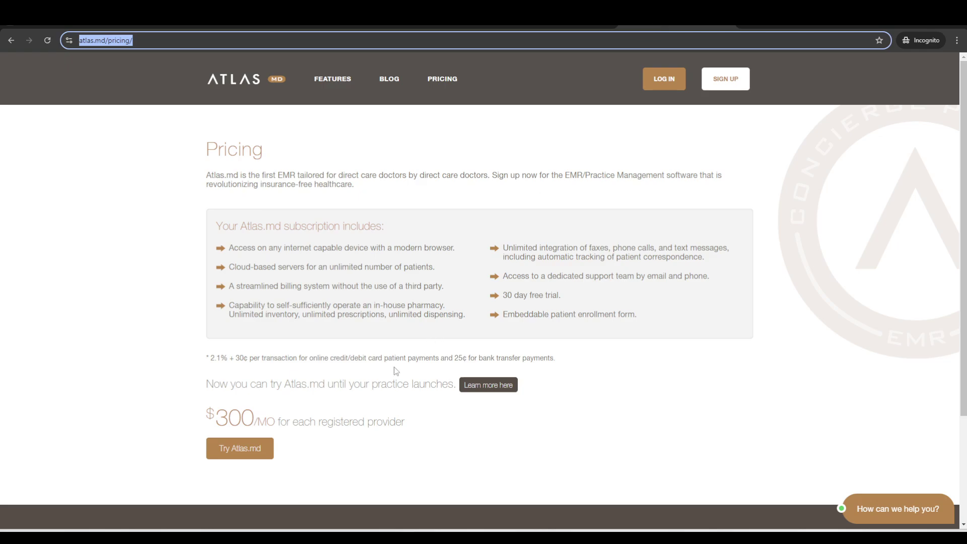